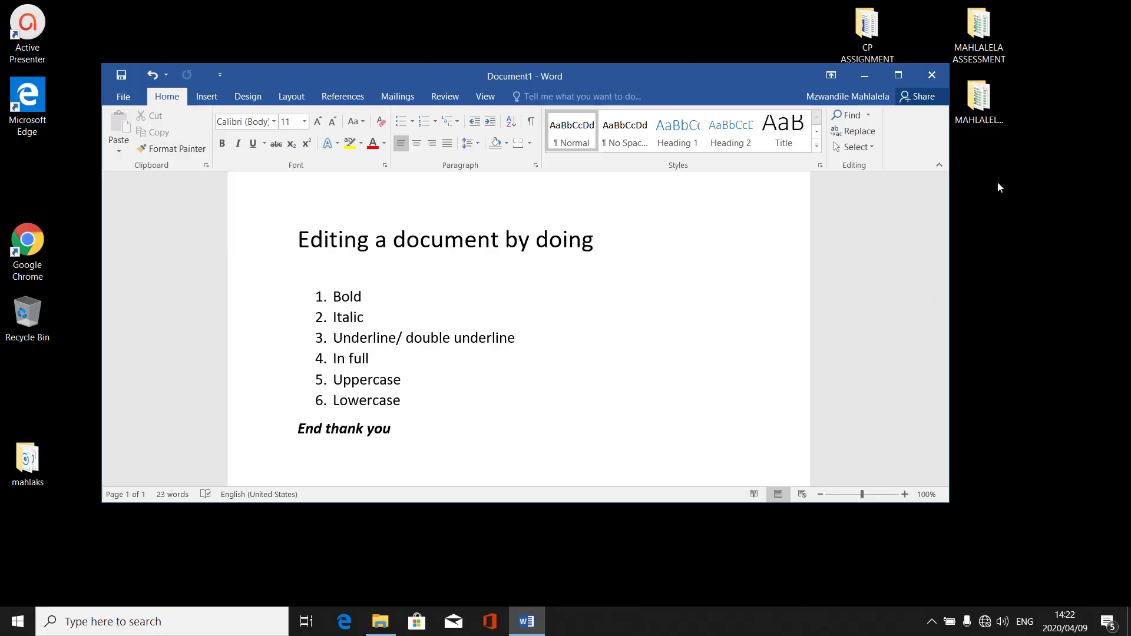
# Step: Open the OLYMPICS2 document from the CP ASSIGNMENT desktop folder and maximize its window
pyautogui.doubleClick(880, 26)
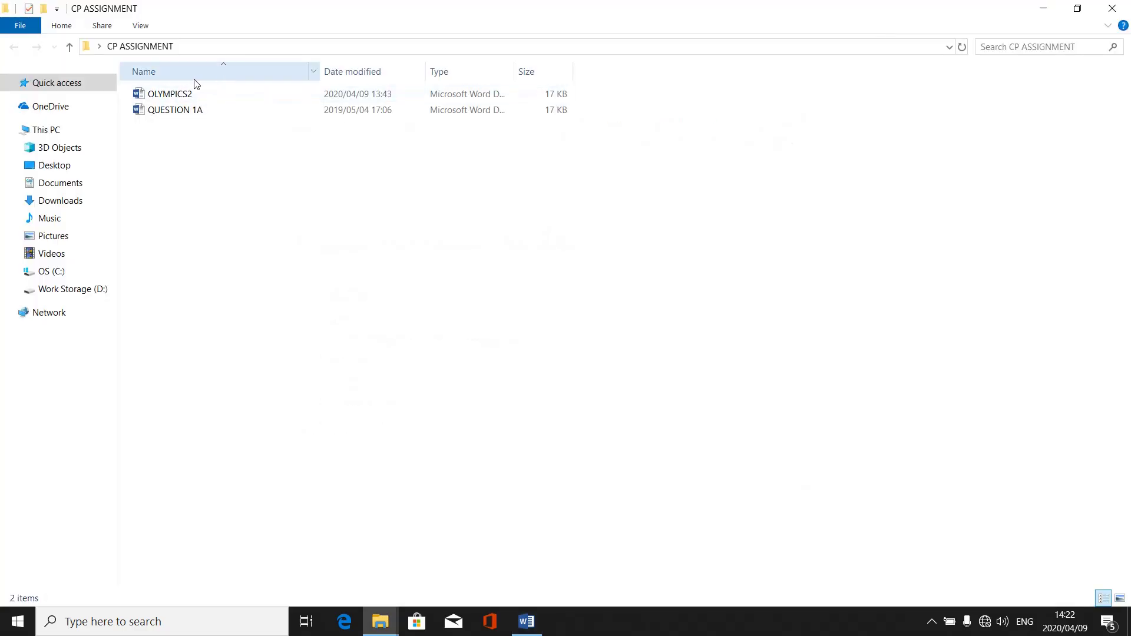
pyautogui.doubleClick(187, 96)
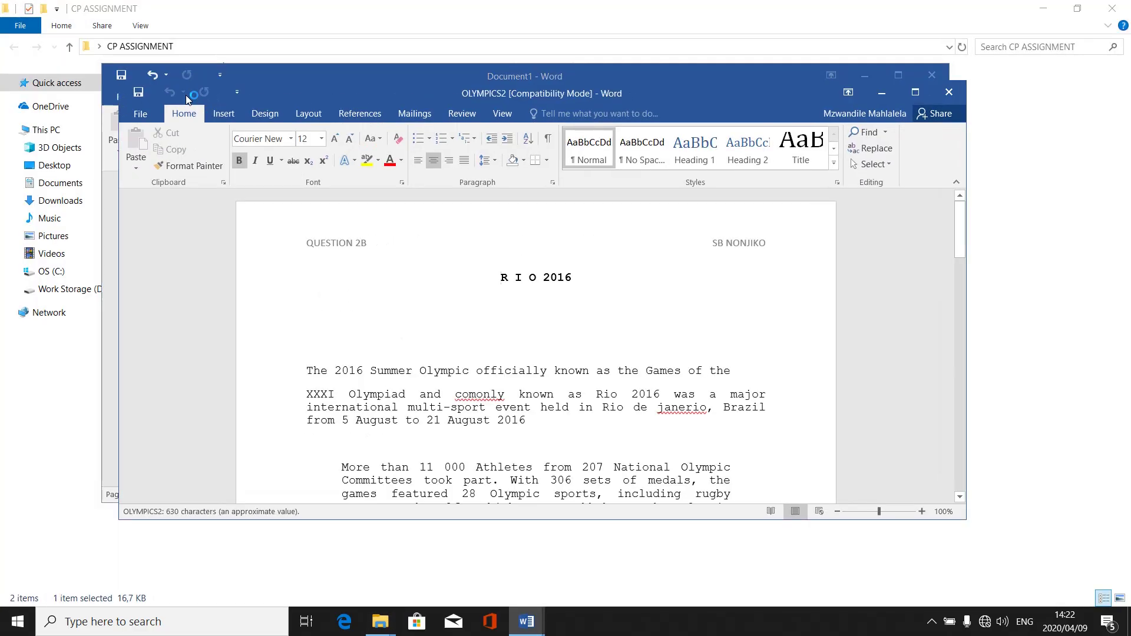
pyautogui.click(911, 96)
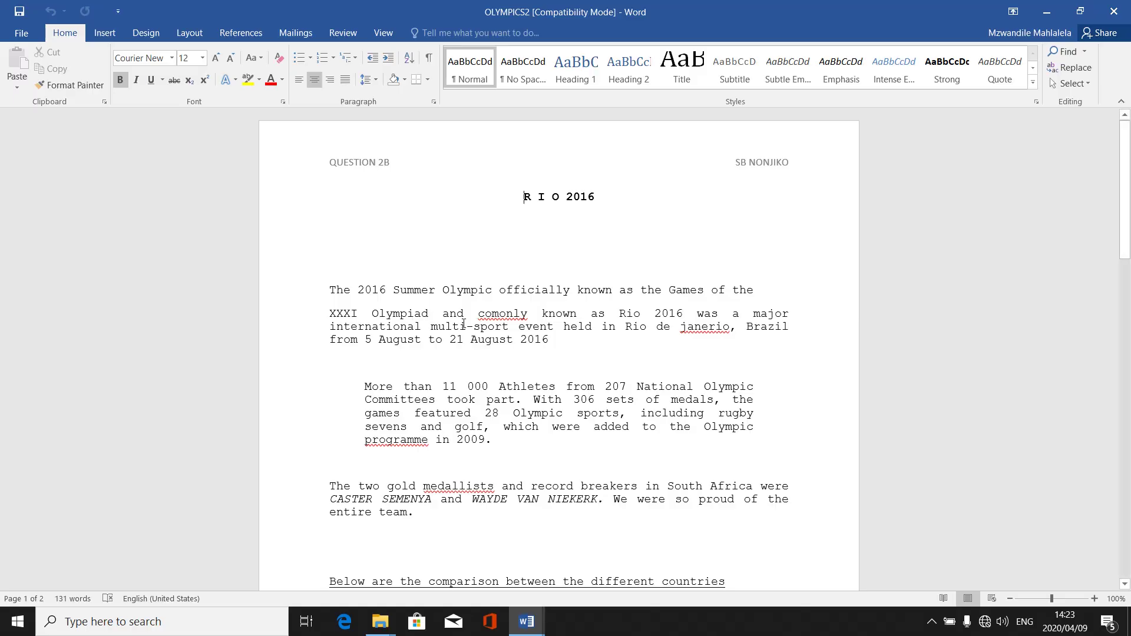
pyautogui.click(428, 313)
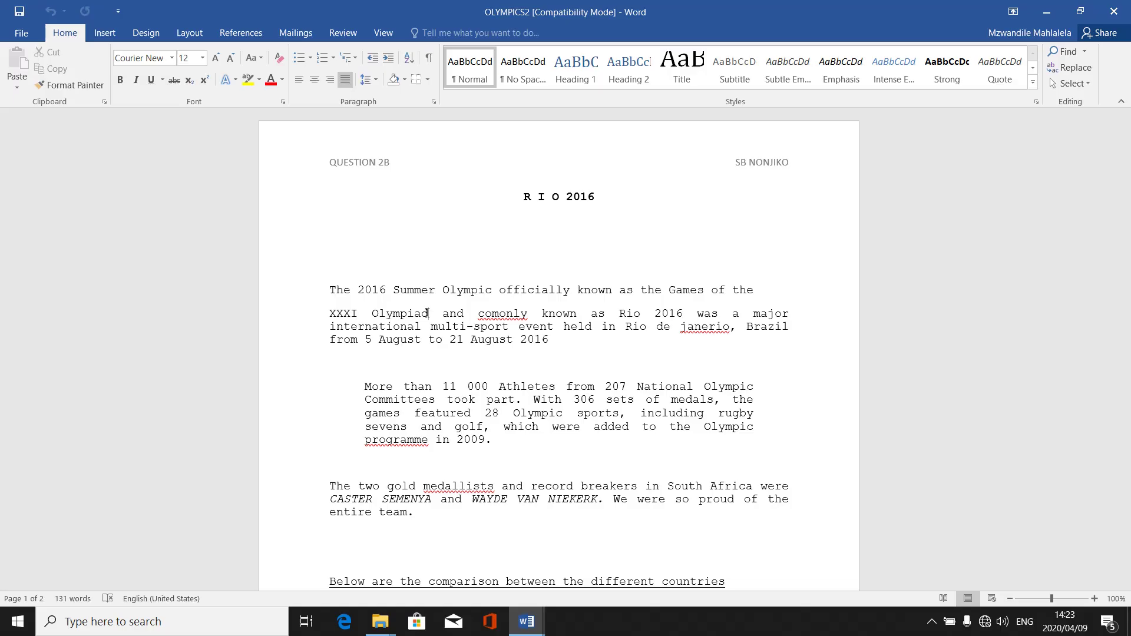
pyautogui.hotkey('shift', 'Left')
pyautogui.hotkey('shift', 'Left')
pyautogui.hotkey('shift', 'Left')
pyautogui.hotkey('shift', 'Left')
pyautogui.hotkey('shift', 'Left')
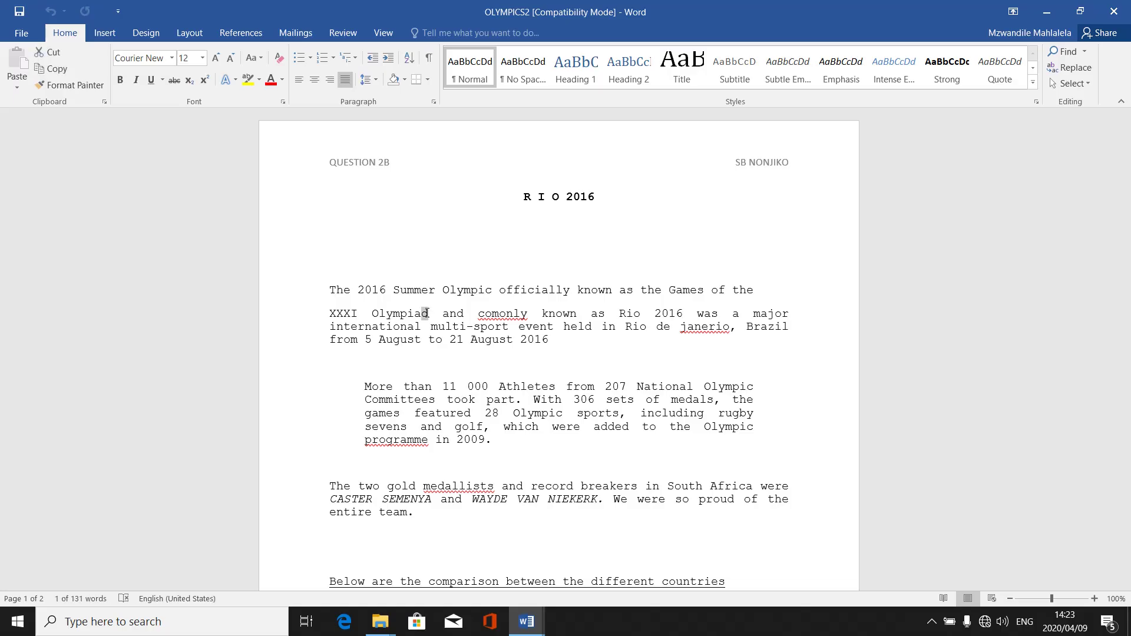
pyautogui.hotkey('shift', 'Left')
pyautogui.hotkey('shift', 'Left')
pyautogui.hotkey('shift', 'Left')
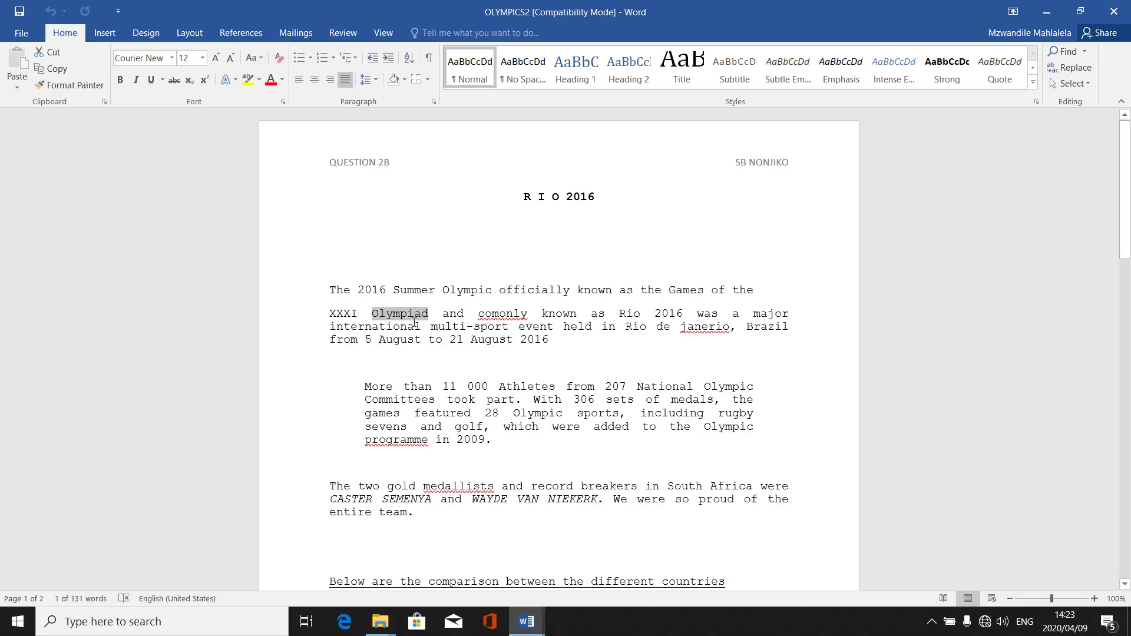
# Step: Make the word "Olympiad" in the first paragraph bold
pyautogui.click(373, 315)
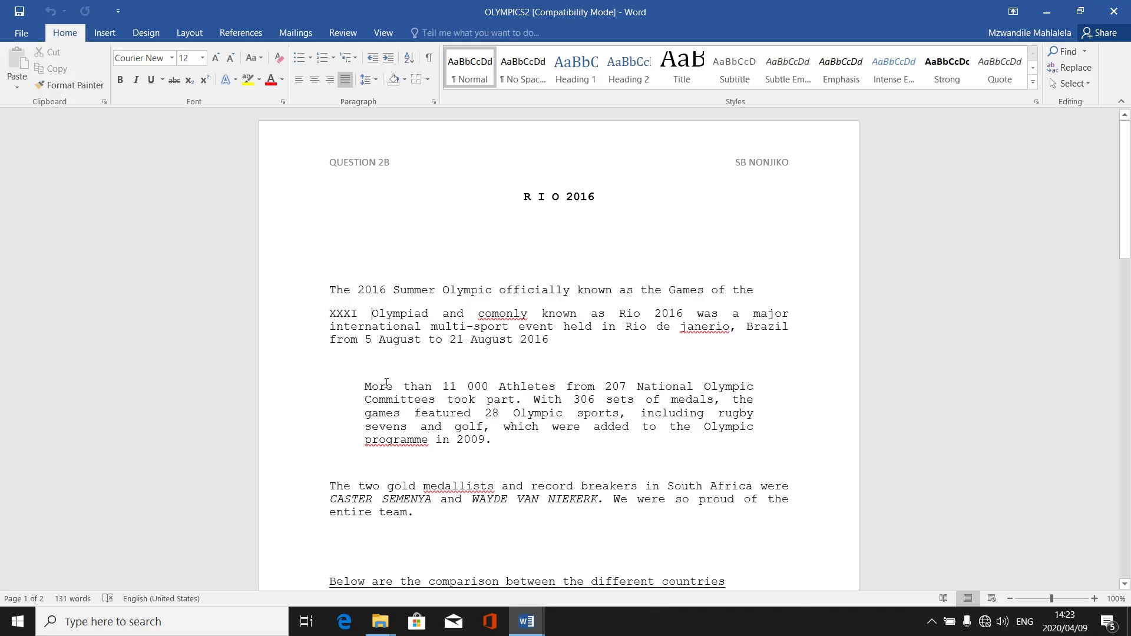
pyautogui.hotkey('shift', 'Right')
pyautogui.hotkey('shift', 'Right')
pyautogui.hotkey('shift', 'Right')
pyautogui.hotkey('shift', 'Right')
pyautogui.hotkey('shift', 'Right')
pyautogui.hotkey('shift', 'Right')
pyautogui.hotkey('shift', 'Right')
pyautogui.hotkey('shift', 'Right')
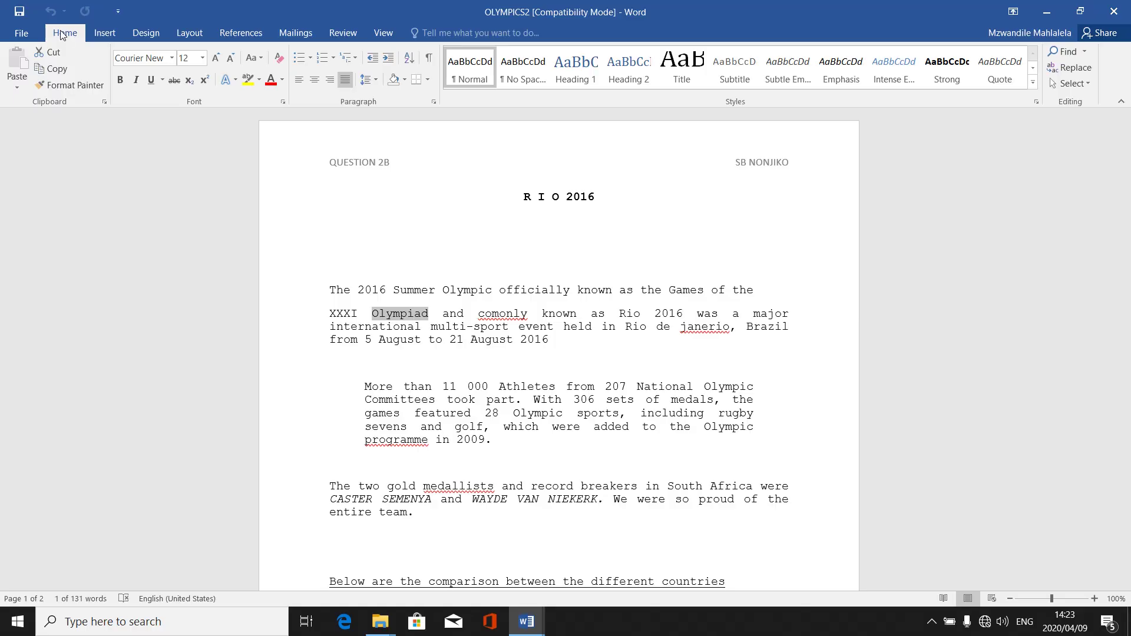
pyautogui.click(122, 81)
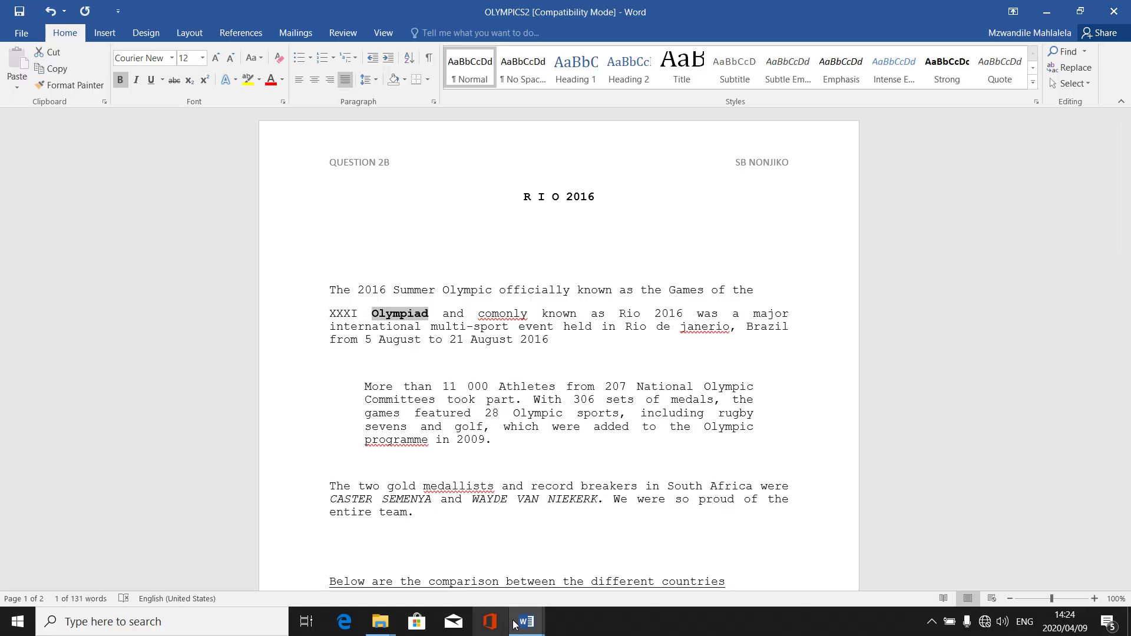
# Step: Check the formatting list in Document1, and italicize the word "officially" in the opening line of OLYMPICS2
pyautogui.moveTo(526, 618)
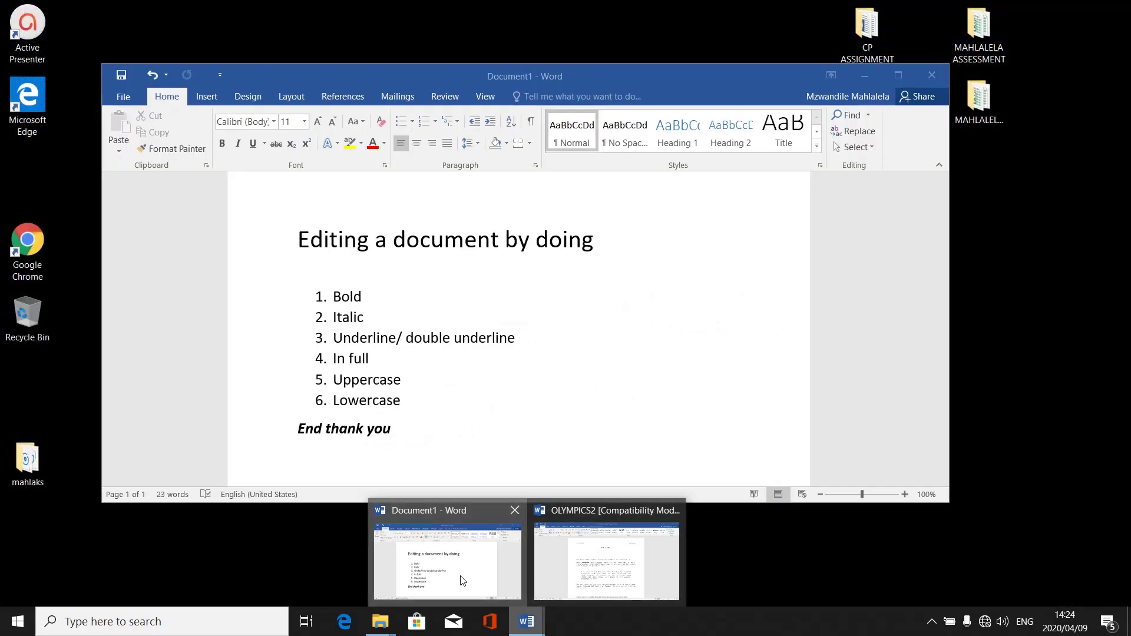
pyautogui.click(463, 580)
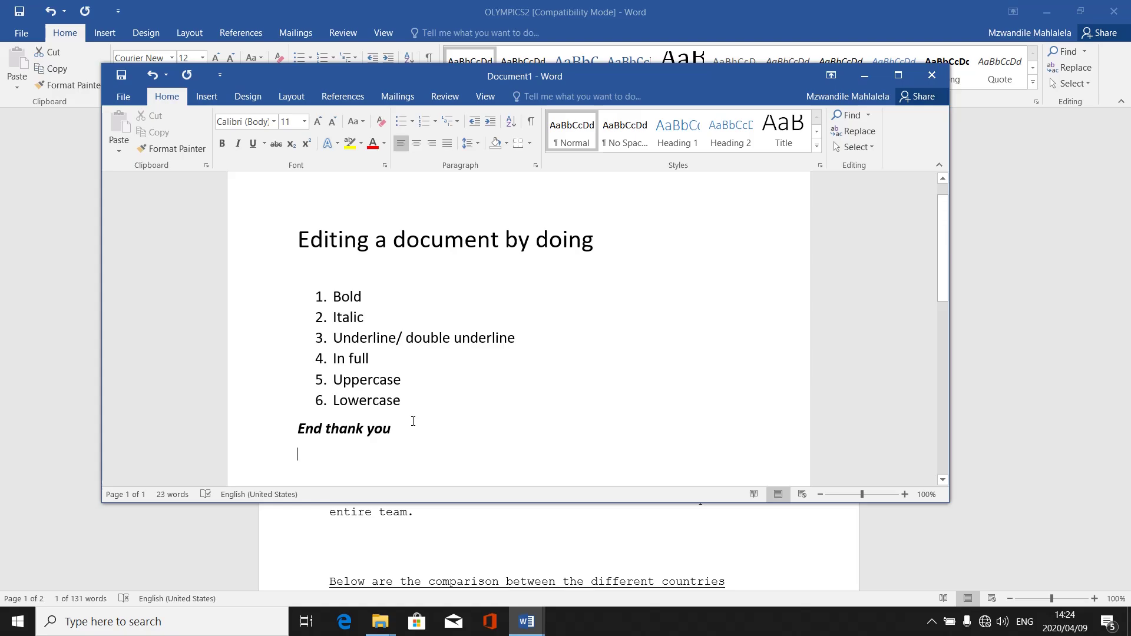
pyautogui.click(559, 515)
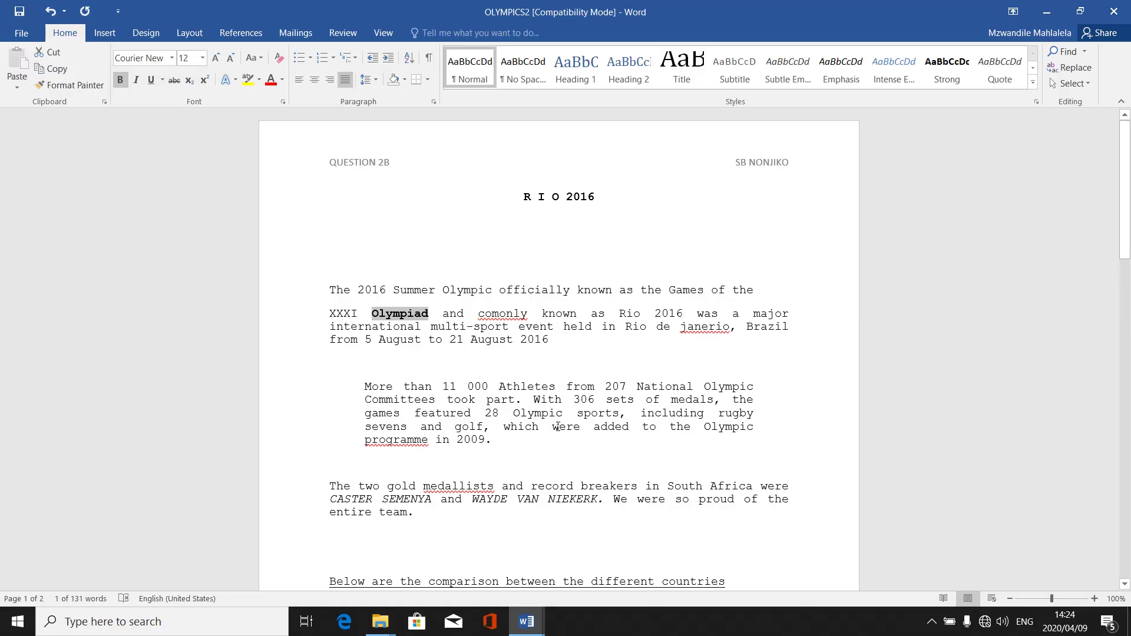
pyautogui.click(499, 289)
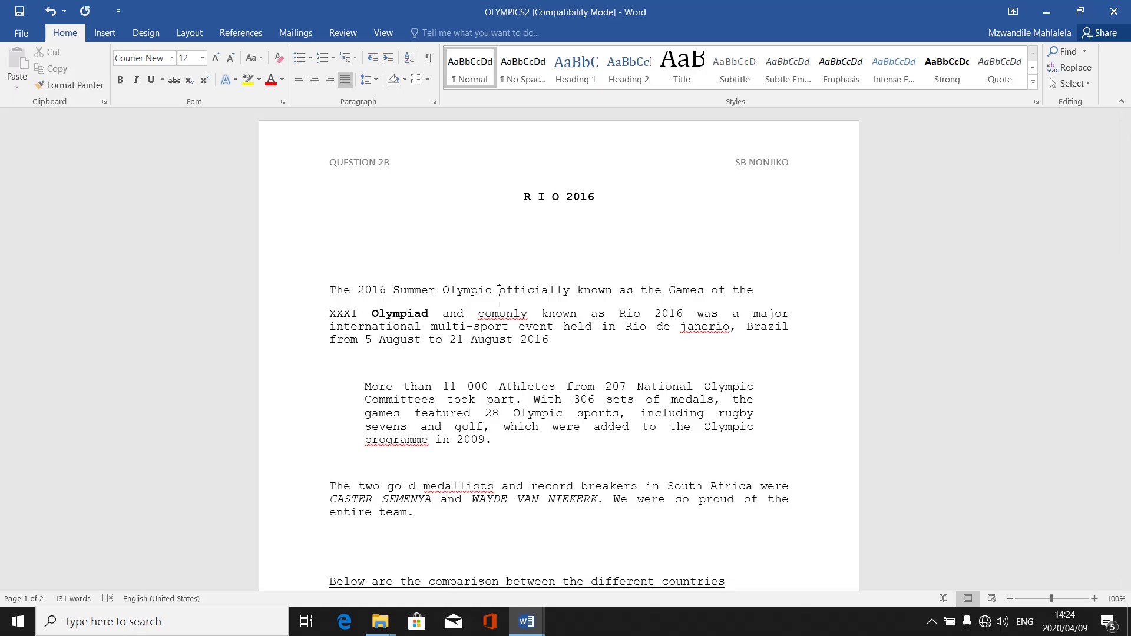
pyautogui.hotkey('shift', 'Right')
pyautogui.hotkey('shift', 'Right')
pyautogui.hotkey('shift', 'Right')
pyautogui.hotkey('shift', 'Right')
pyautogui.hotkey('shift', 'Right')
pyautogui.hotkey('shift', 'Right')
pyautogui.hotkey('shift', 'Right')
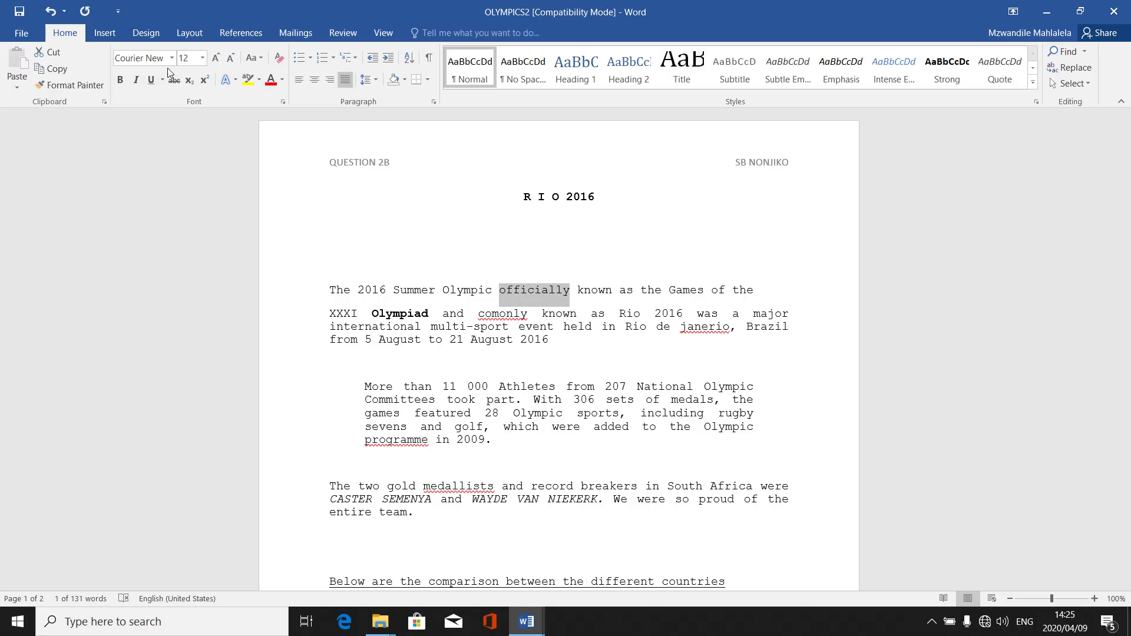
pyautogui.click(137, 81)
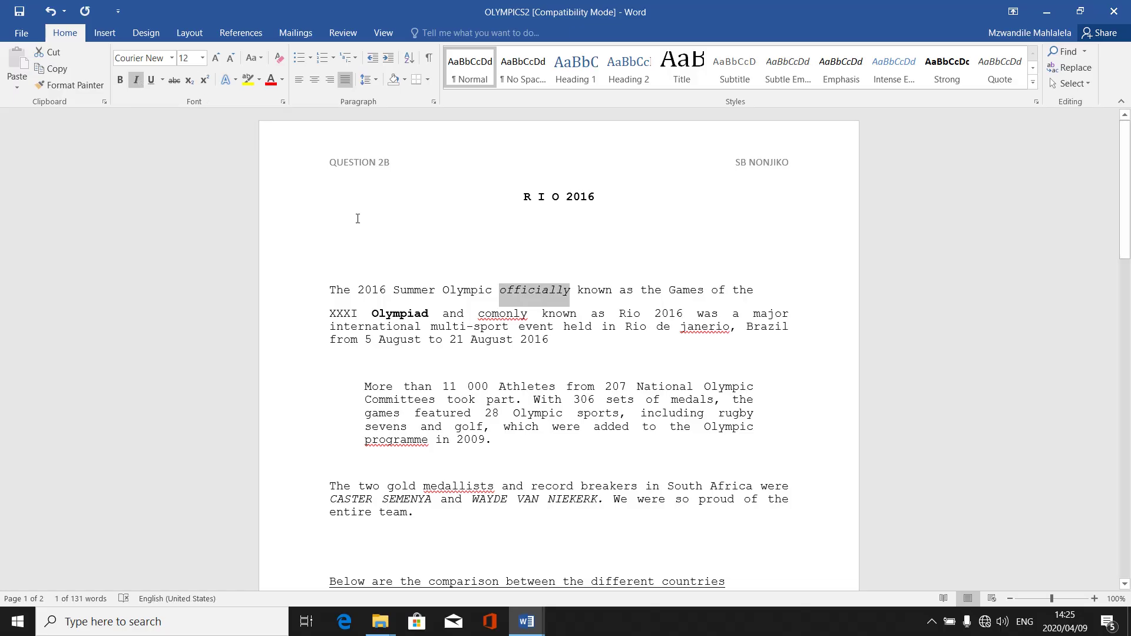
pyautogui.click(488, 307)
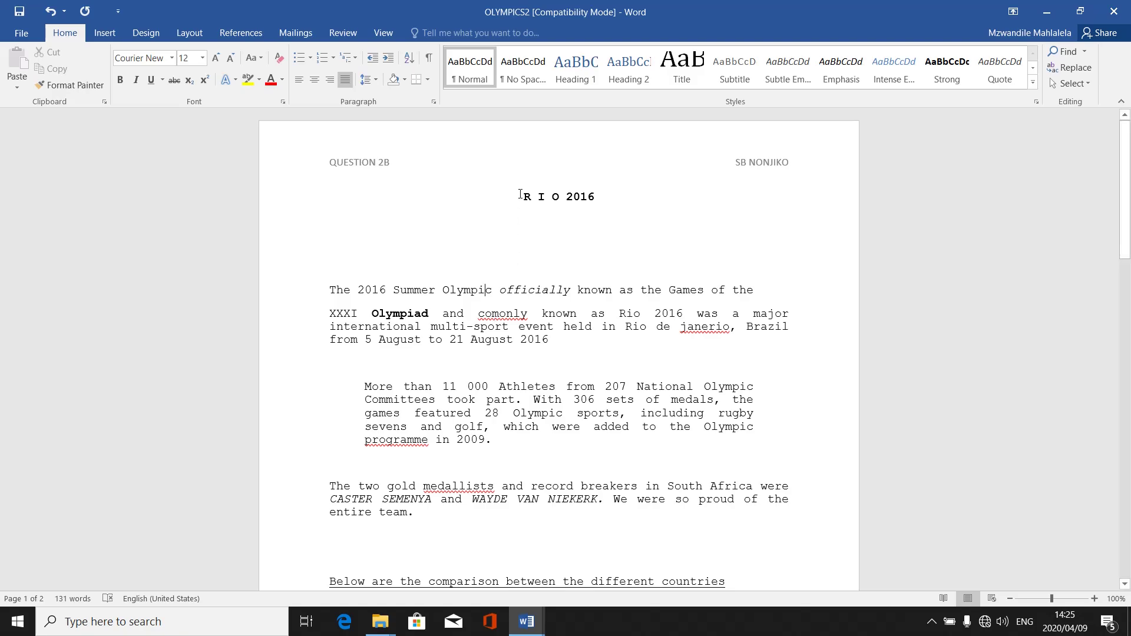
# Step: Underline the "R I O 2016" title with a single line
pyautogui.click(568, 198)
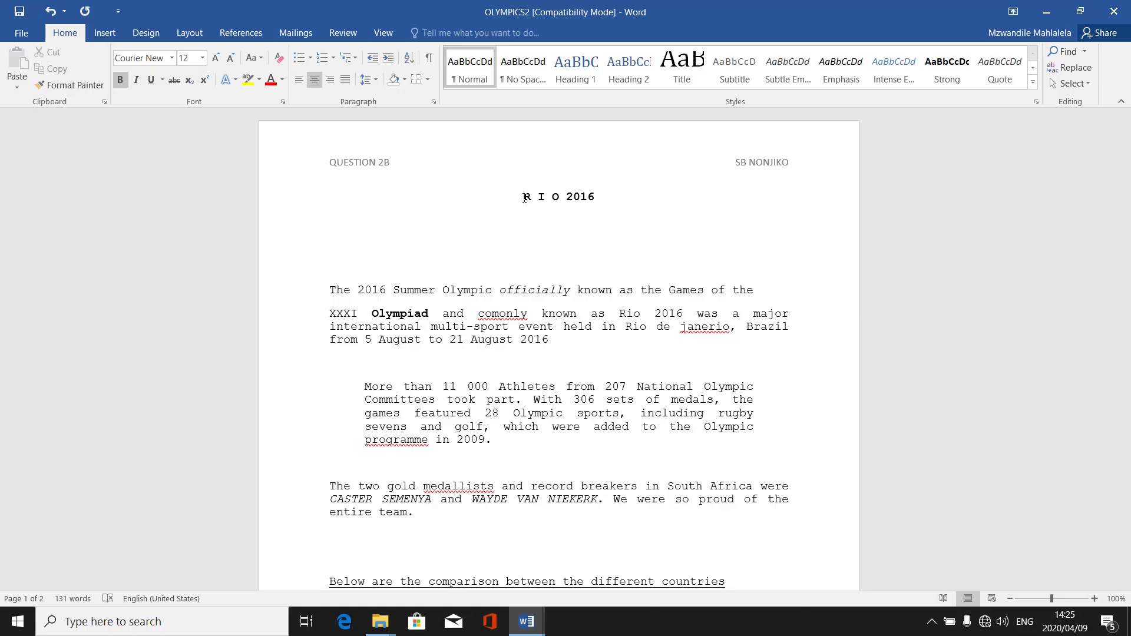
pyautogui.hotkey('shift', 'Right')
pyautogui.hotkey('shift', 'Right')
pyautogui.hotkey('shift', 'Right')
pyautogui.hotkey('shift', 'Right')
pyautogui.hotkey('shift', 'Right')
pyautogui.hotkey('shift', 'Right')
pyautogui.hotkey('shift', 'Right')
pyautogui.hotkey('shift', 'Right')
pyautogui.hotkey('shift', 'Right')
pyautogui.hotkey('shift', 'Right')
pyautogui.hotkey('shift', 'Right')
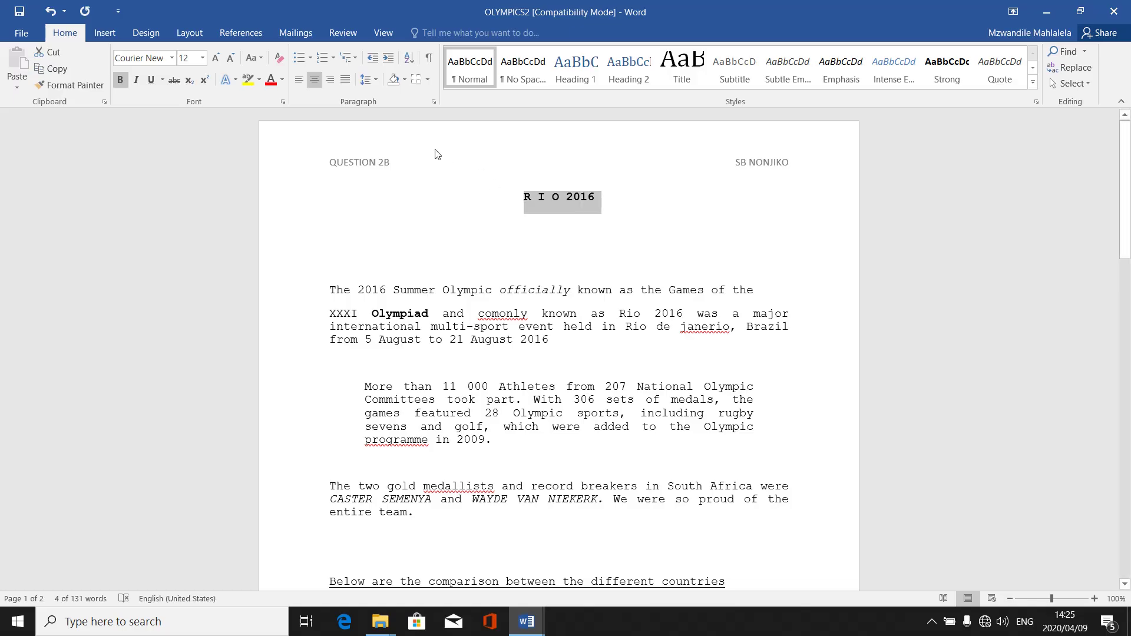
pyautogui.click(151, 80)
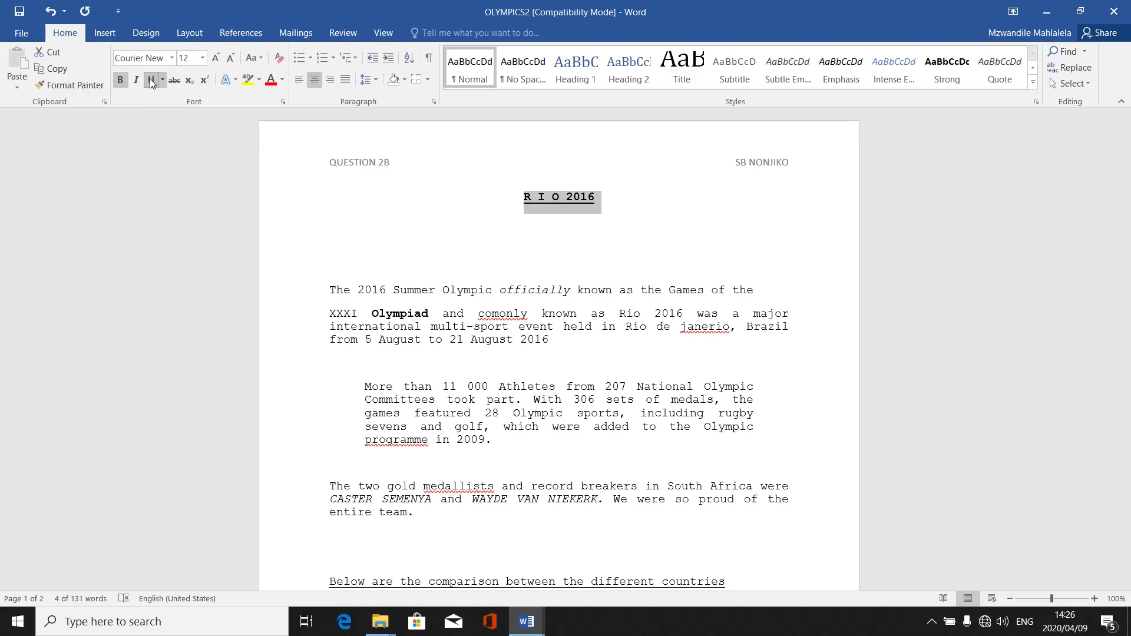
pyautogui.click(528, 292)
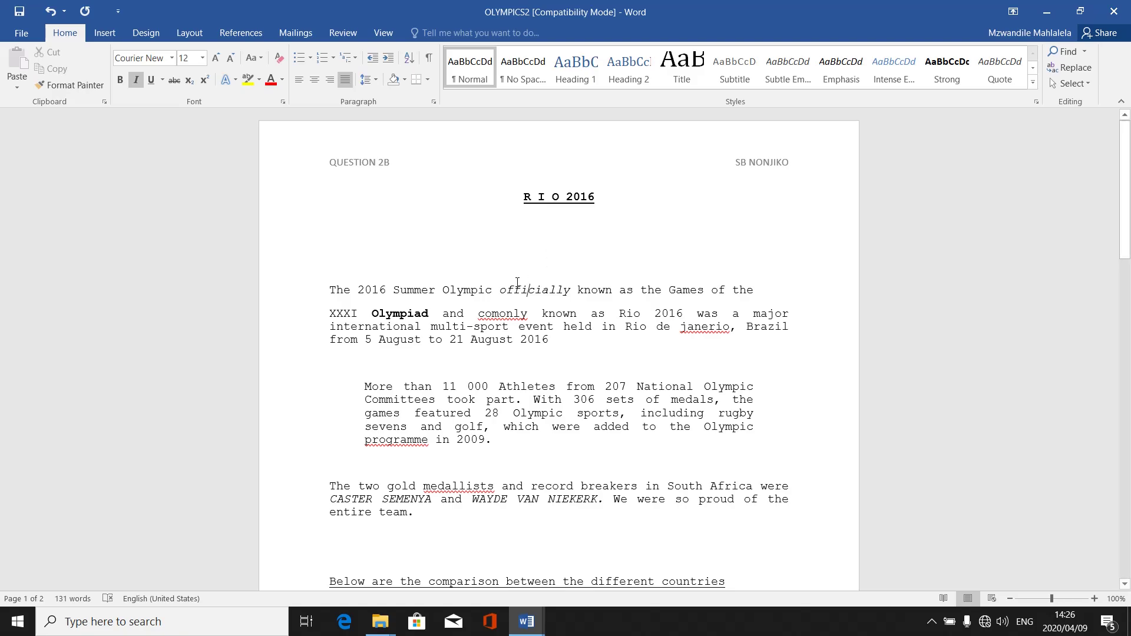
# Step: Apply a double underline to the word "Summer" in the opening line
pyautogui.click(394, 289)
pyautogui.hotkey('shift', 'Right')
pyautogui.hotkey('shift', 'Right')
pyautogui.hotkey('shift', 'Right')
pyautogui.hotkey('shift', 'Right')
pyautogui.hotkey('shift', 'Right')
pyautogui.hotkey('shift', 'Right')
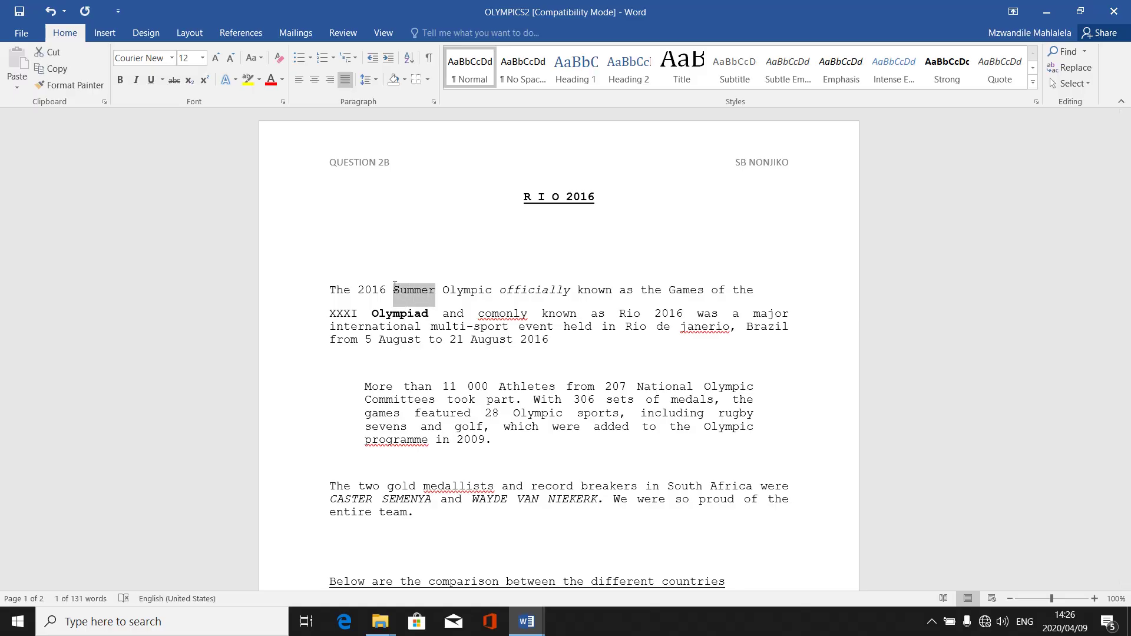
pyautogui.click(162, 80)
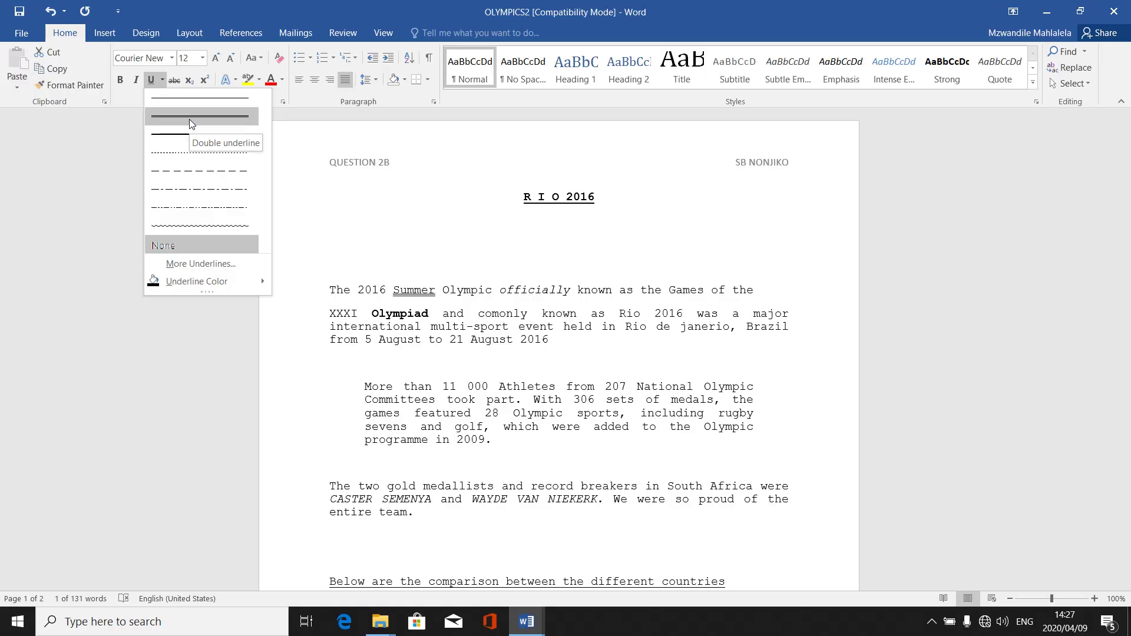
pyautogui.click(189, 119)
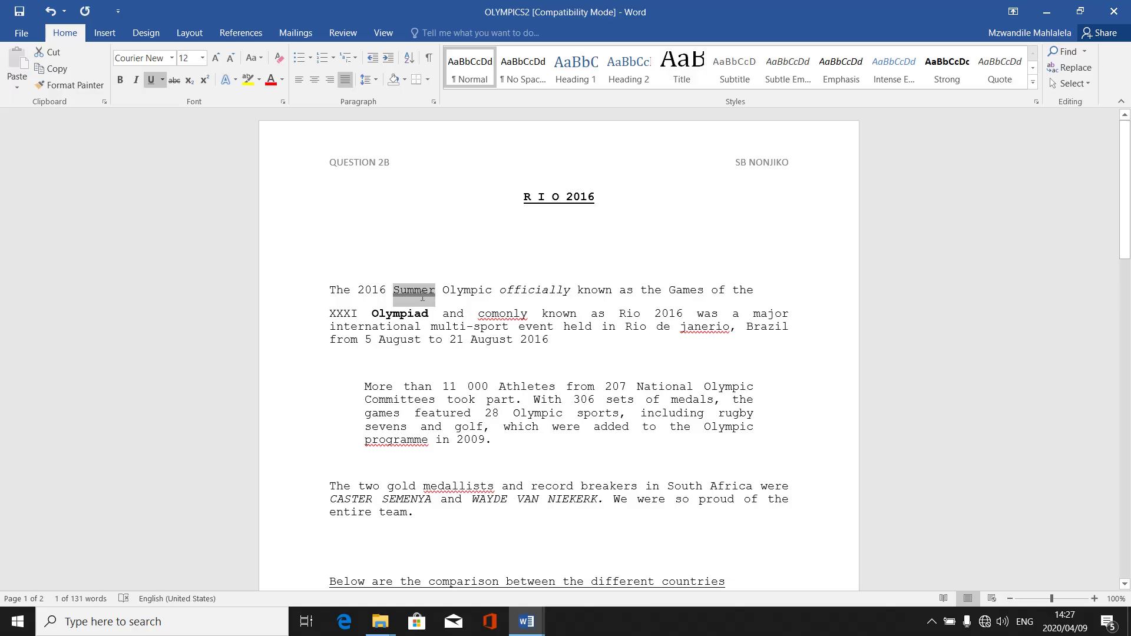
pyautogui.click(459, 322)
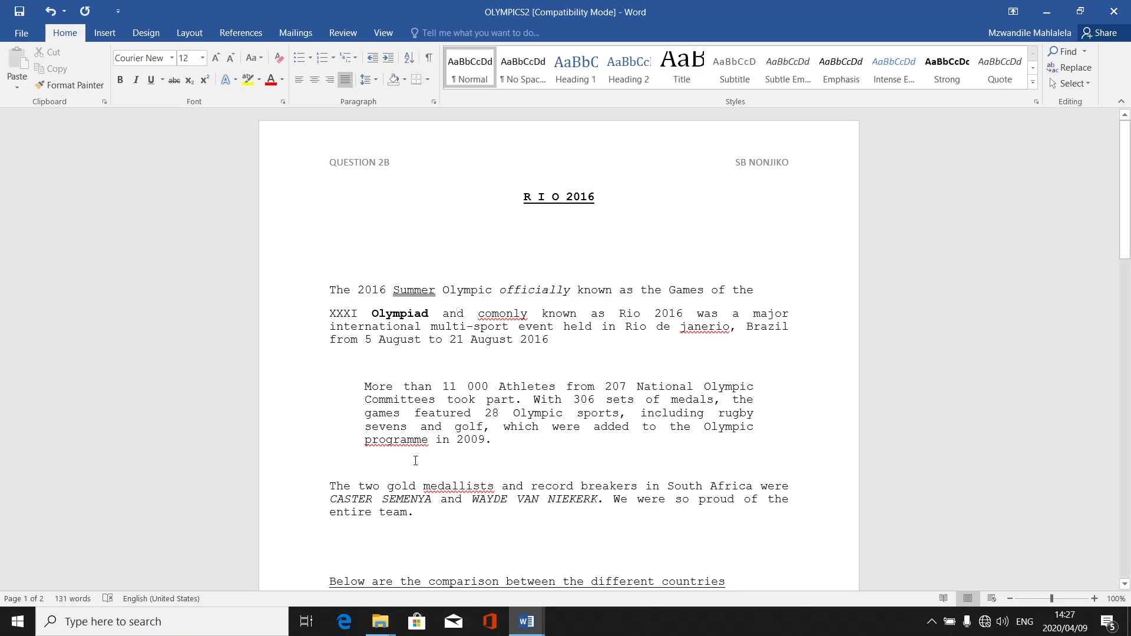
# Step: Check the list in Document1, and replace the number 21 with "twenty one" before "August 2016" in OLYMPICS2
pyautogui.moveTo(513, 627)
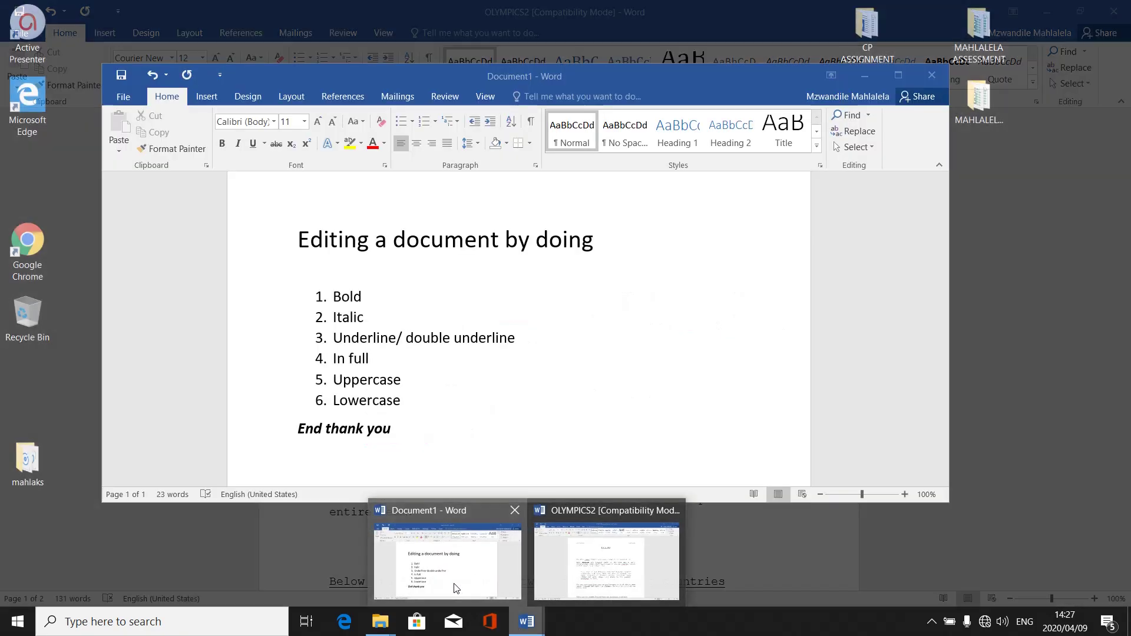
pyautogui.click(455, 587)
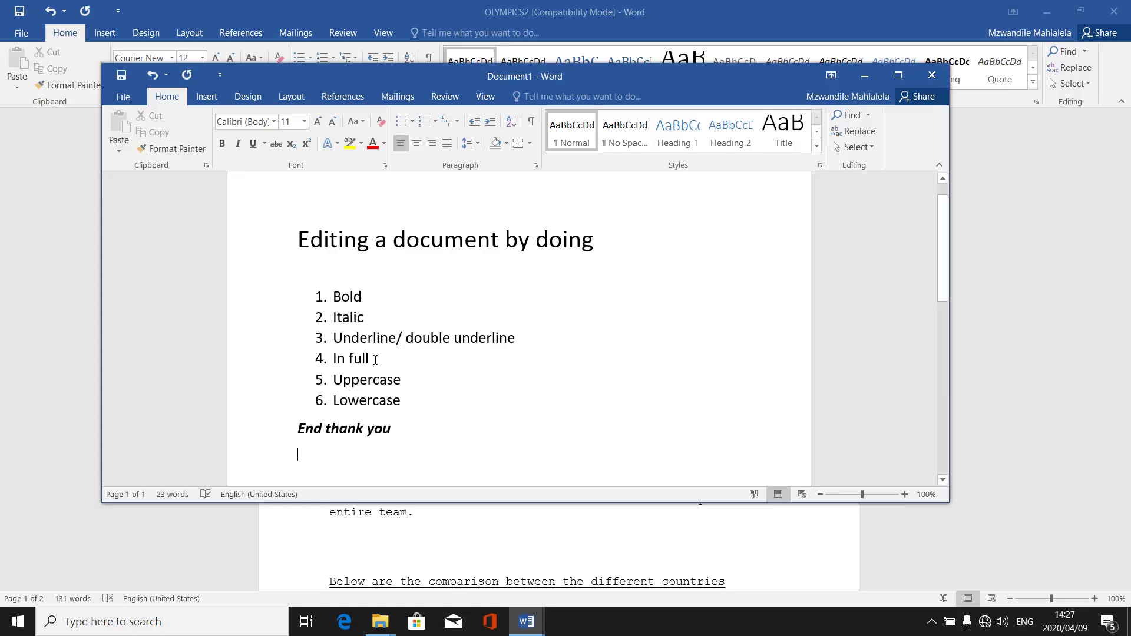
pyautogui.click(486, 512)
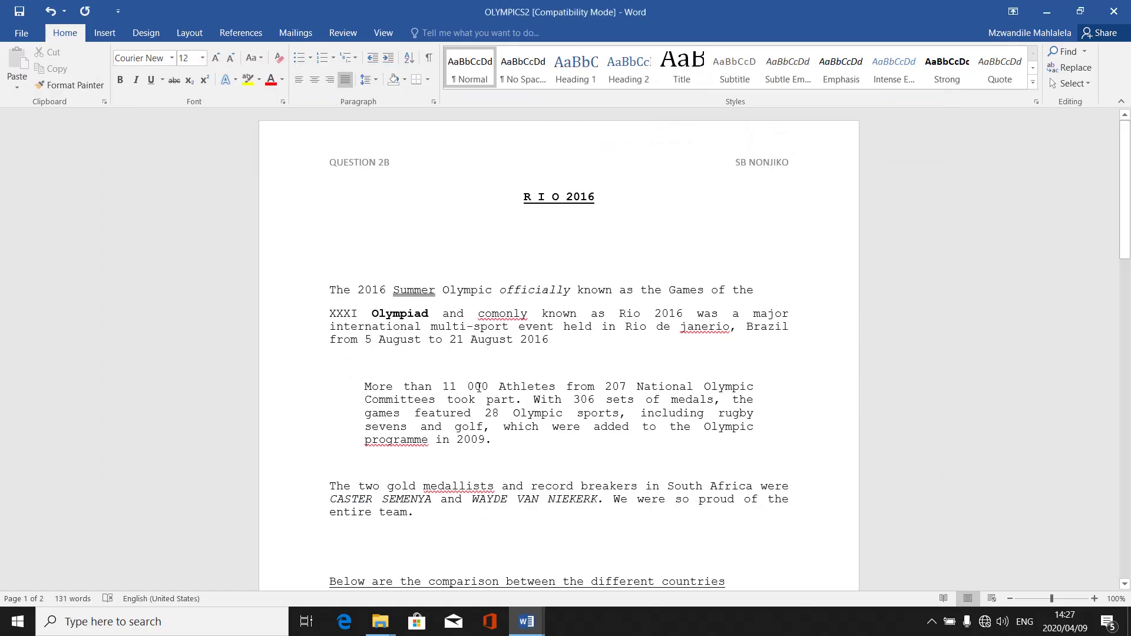
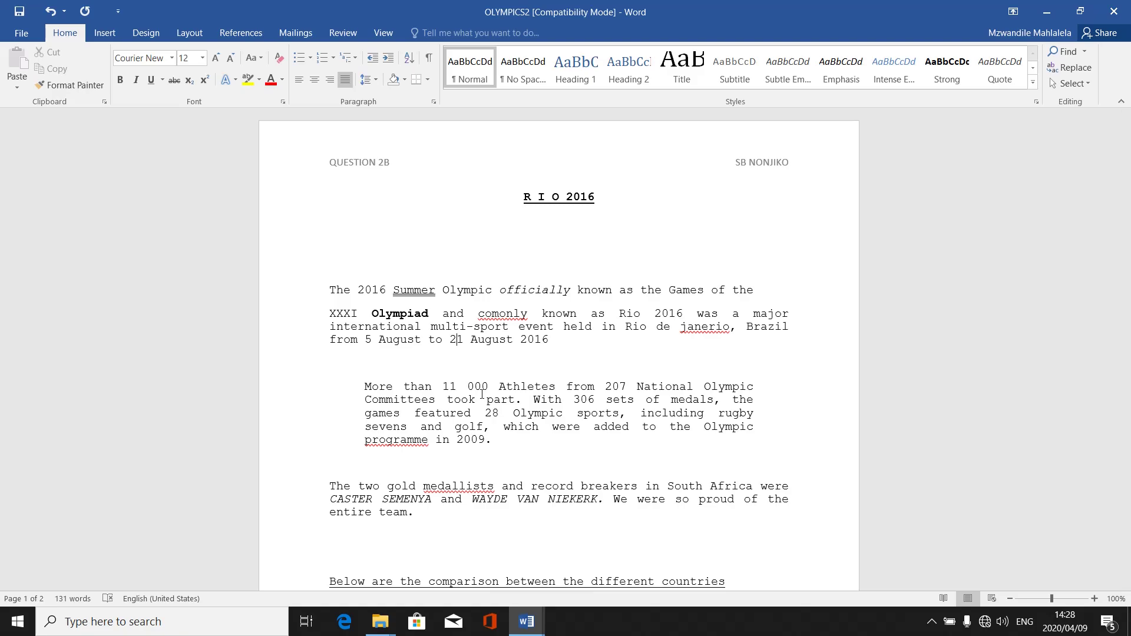
pyautogui.press('Delete')
pyautogui.press('Delete')
pyautogui.press('Delete')
pyautogui.write('twenty one')
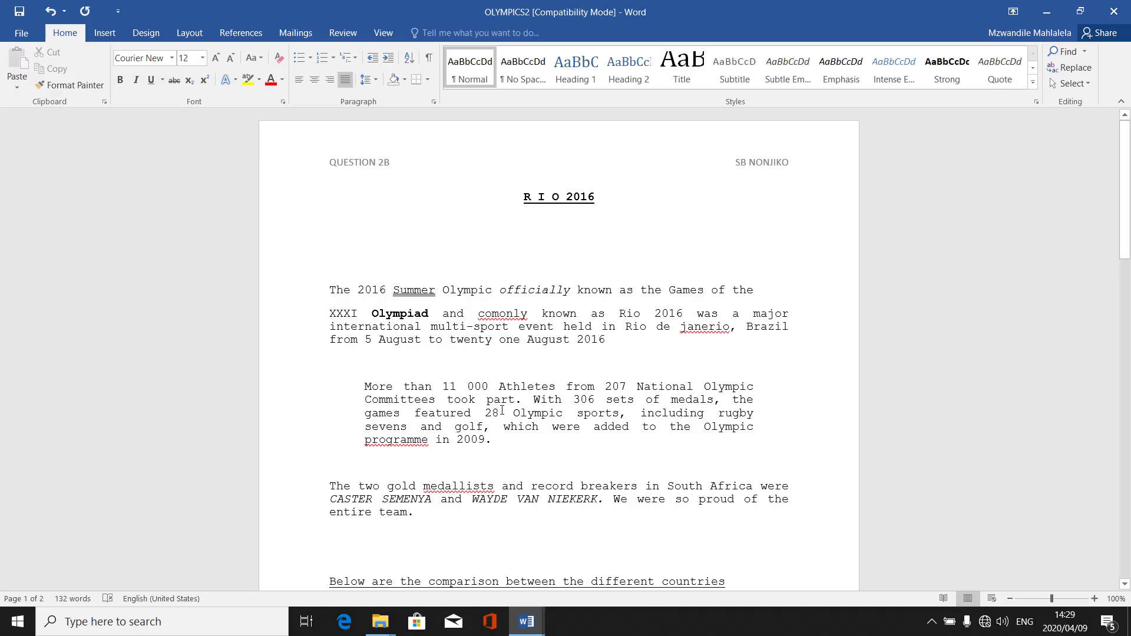
# Step: Misspell "twenty" by inserting an extra letter r, and correct it with the suggested spelling "twenty"
pyautogui.write('r')
pyautogui.rightClick(479, 340)
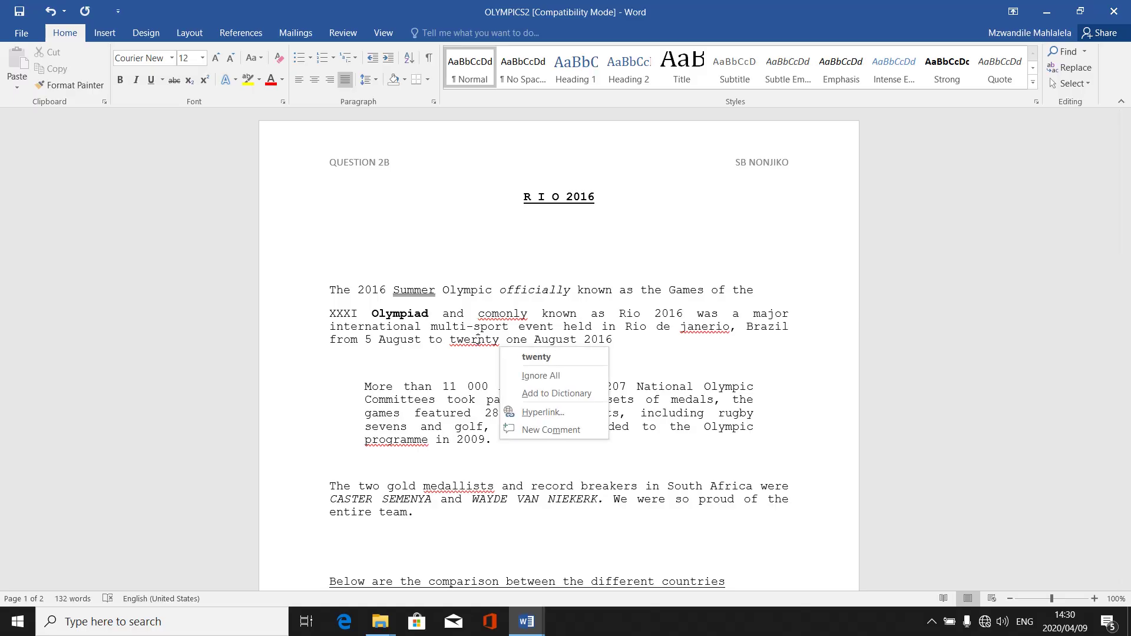
pyautogui.click(564, 356)
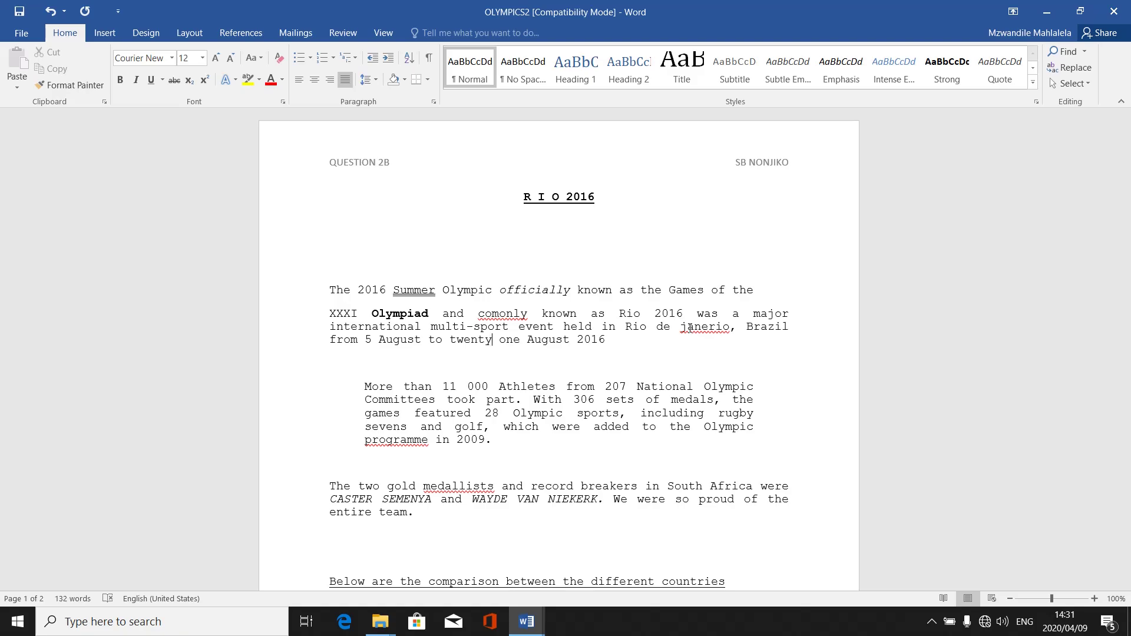
# Step: Review the remaining items of the editing list in Document1 and return to the OLYMPICS2 document
pyautogui.click(524, 624)
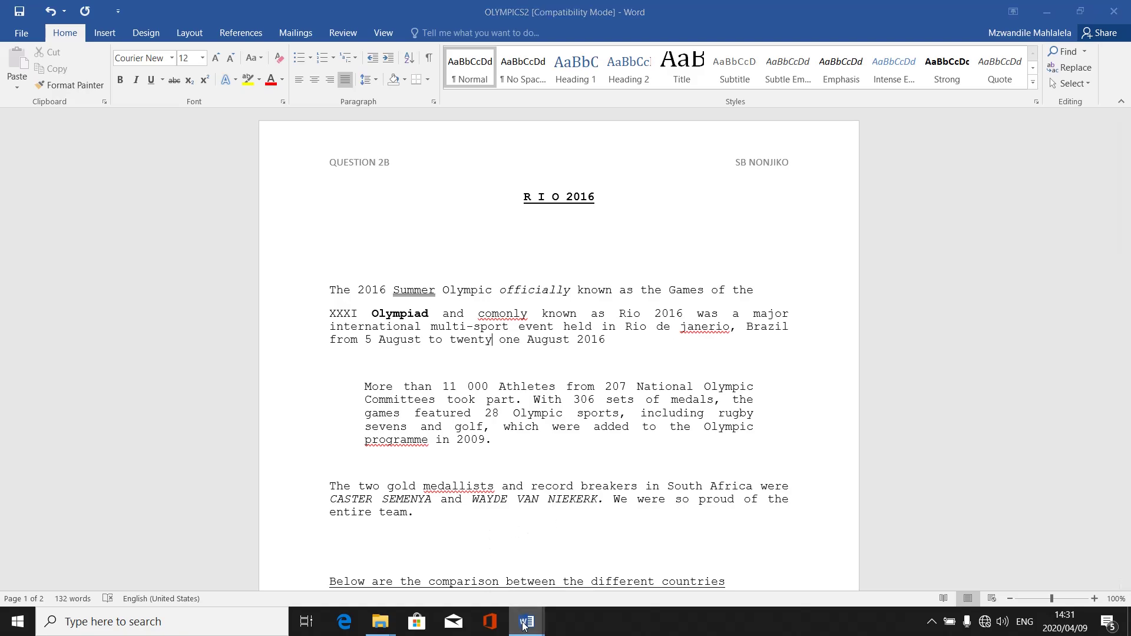
pyautogui.click(484, 587)
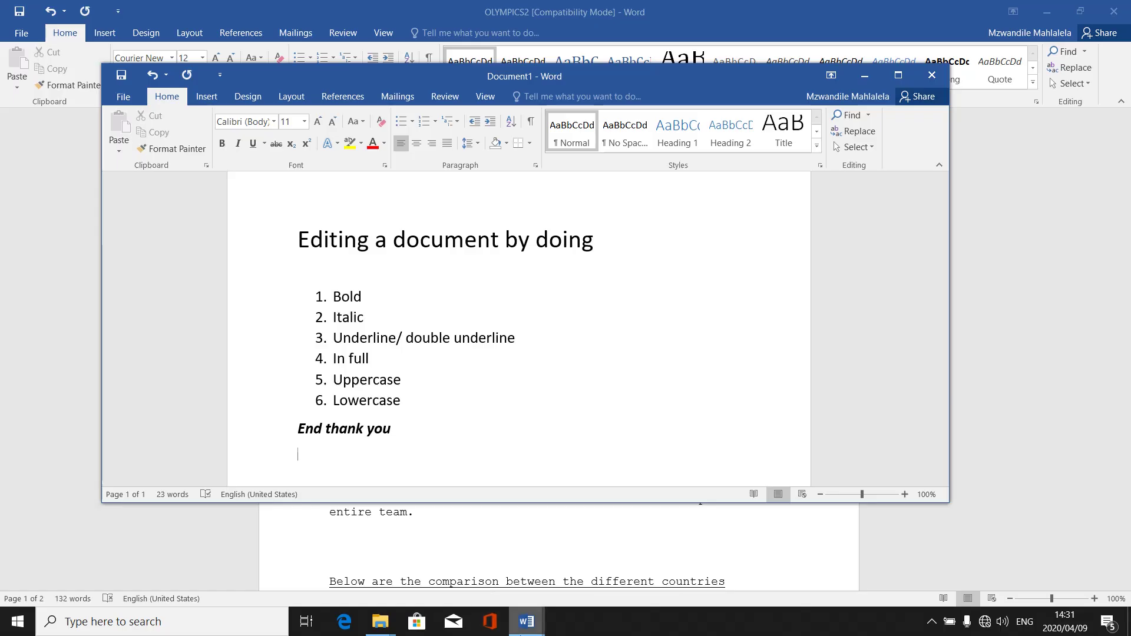
pyautogui.click(526, 625)
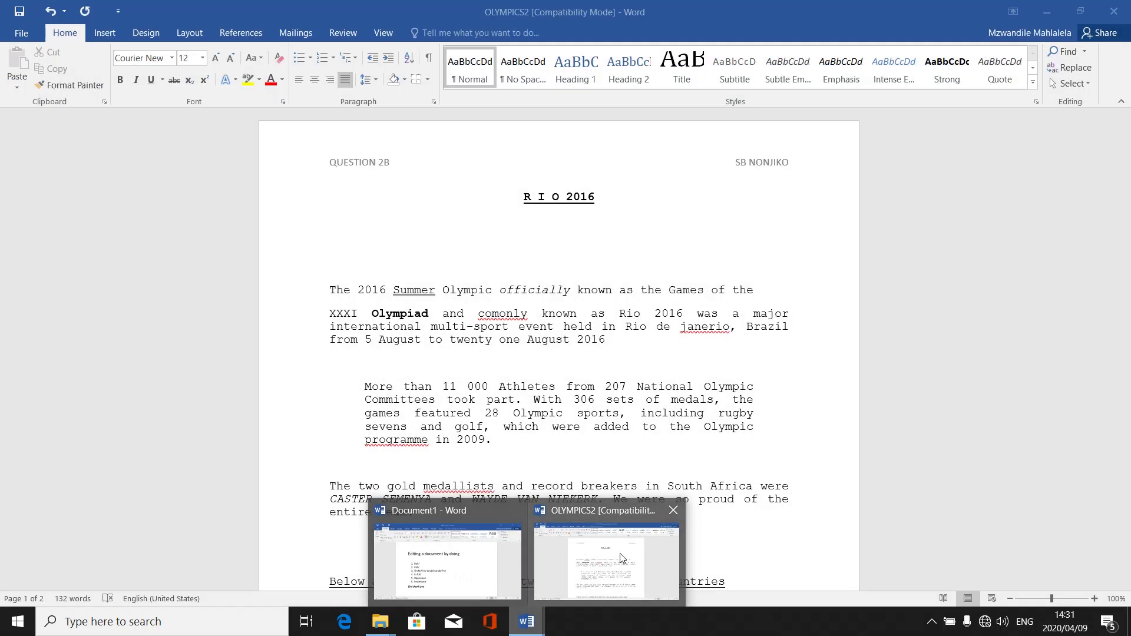
pyautogui.click(620, 558)
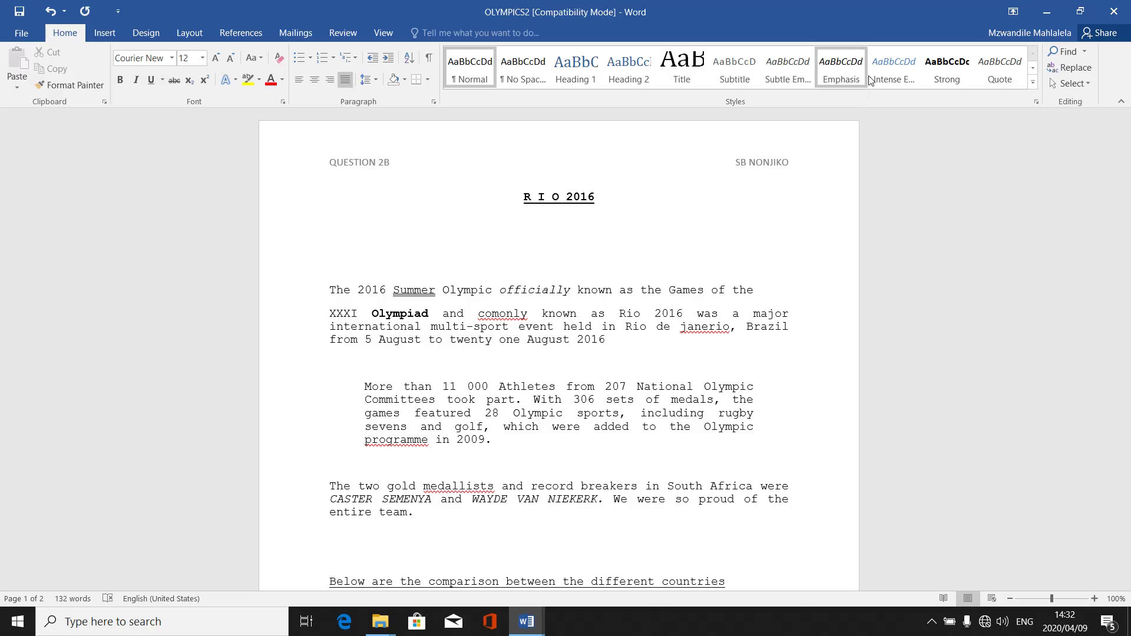
# Step: Restore the OLYMPICS2 window to a smaller size and change the word "janerio" in the opening paragraph to uppercase
pyautogui.doubleClick(899, 20)
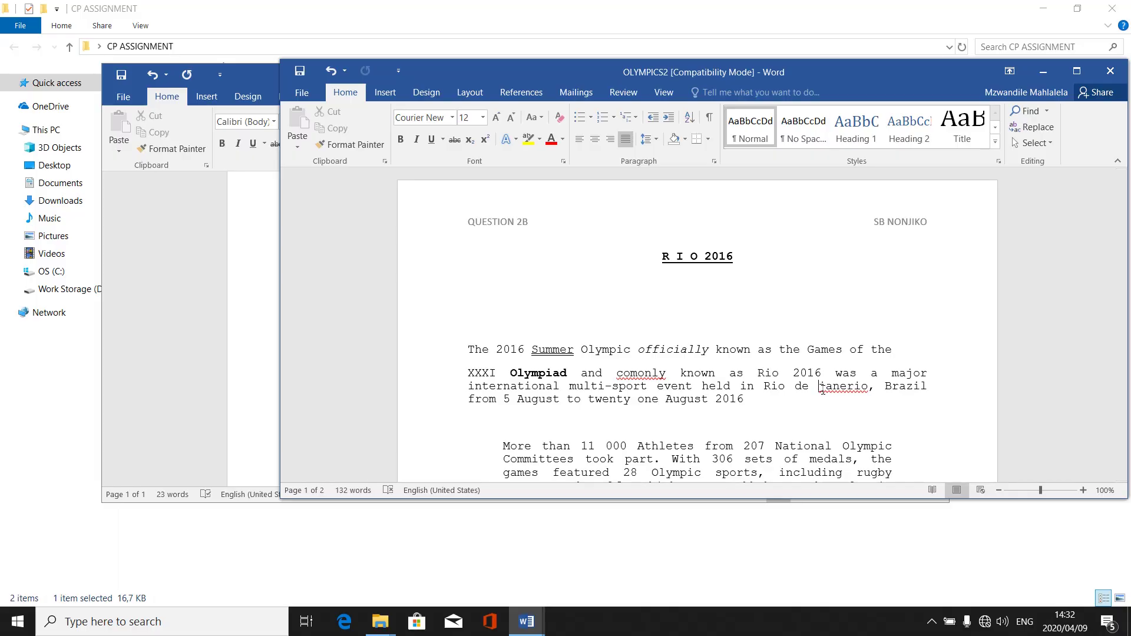
pyautogui.hotkey('shift', 'Right')
pyautogui.hotkey('shift', 'Right')
pyautogui.hotkey('shift', 'Right')
pyautogui.hotkey('shift', 'Right')
pyautogui.hotkey('shift', 'Right')
pyautogui.hotkey('shift', 'Right')
pyautogui.hotkey('shift', 'Right')
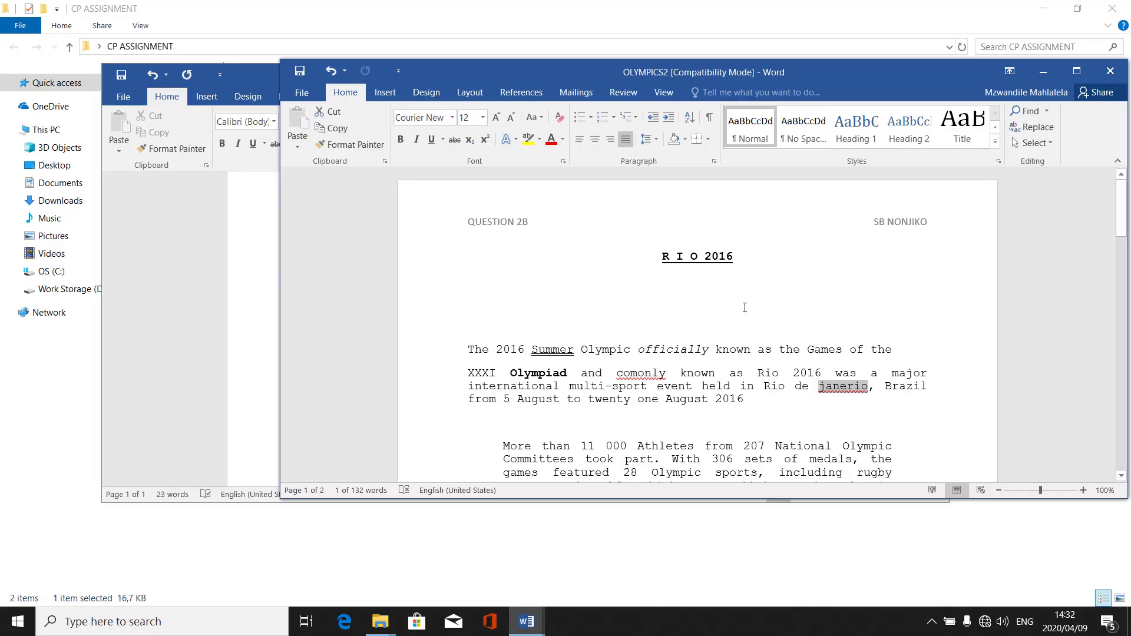
pyautogui.click(545, 120)
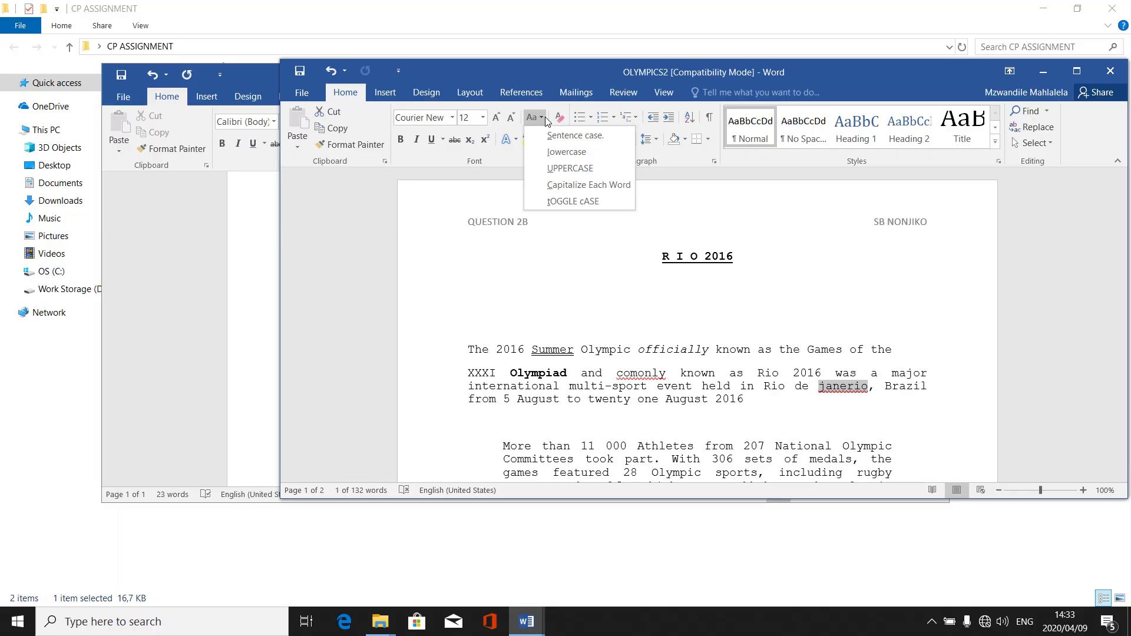
pyautogui.click(588, 169)
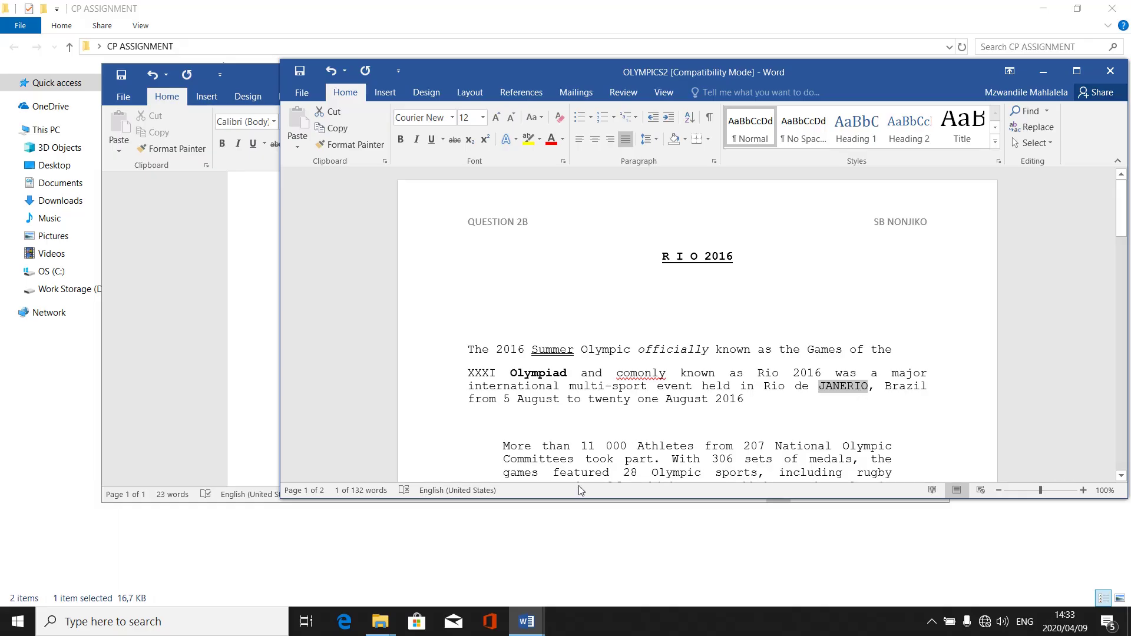
# Step: Check the editing list in Document1, and change the title "R I O 2016" in OLYMPICS2 to lowercase
pyautogui.moveTo(524, 620)
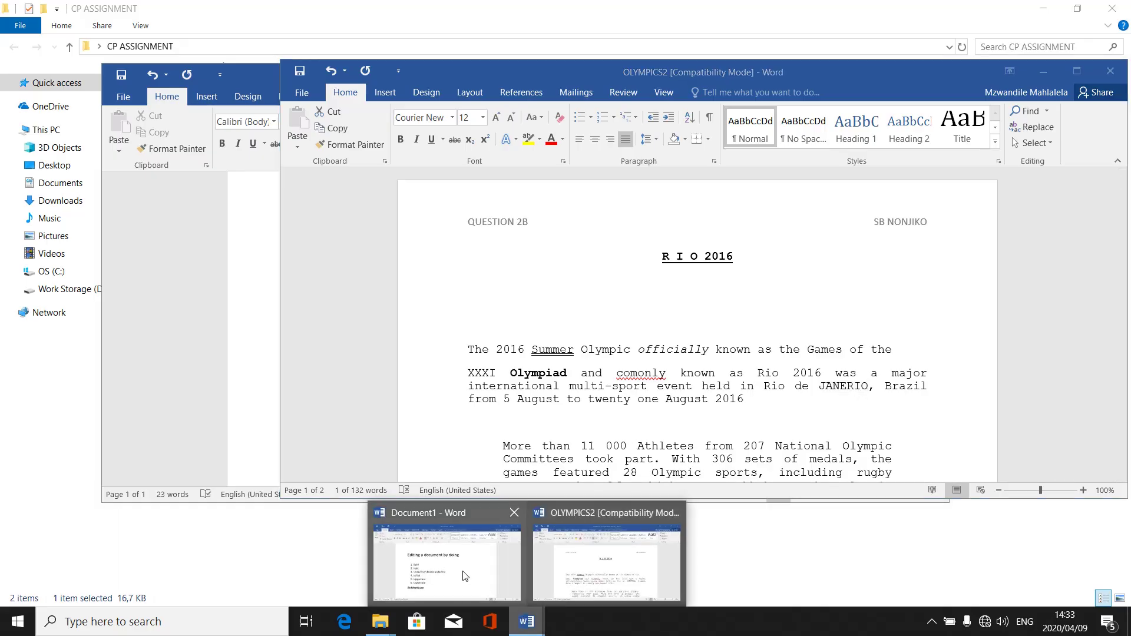
pyautogui.click(456, 566)
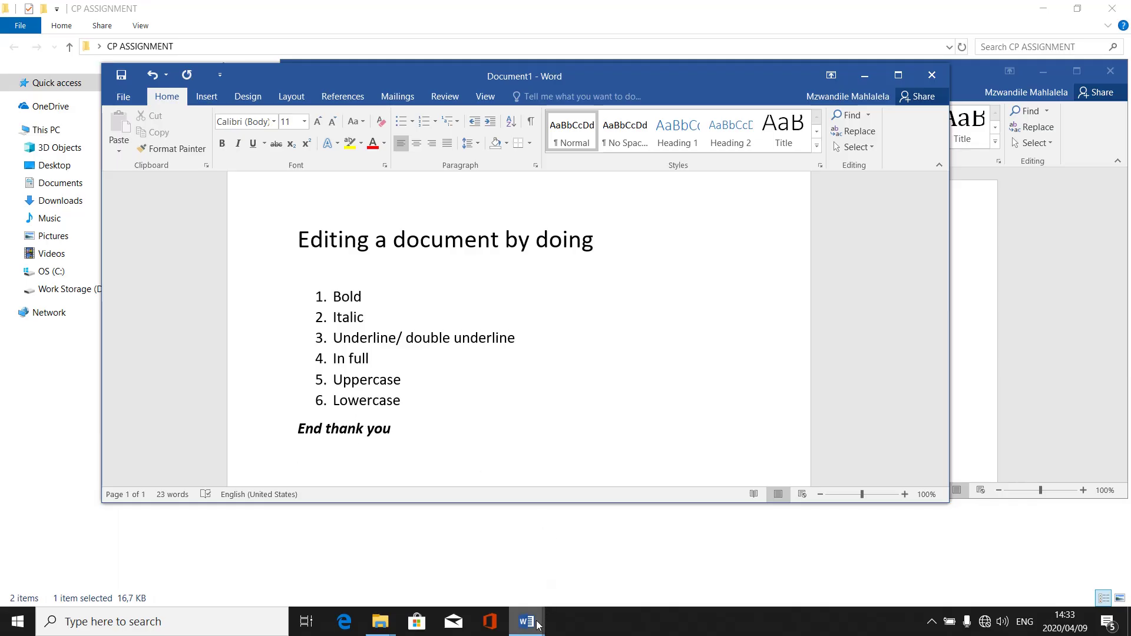
pyautogui.moveTo(538, 625)
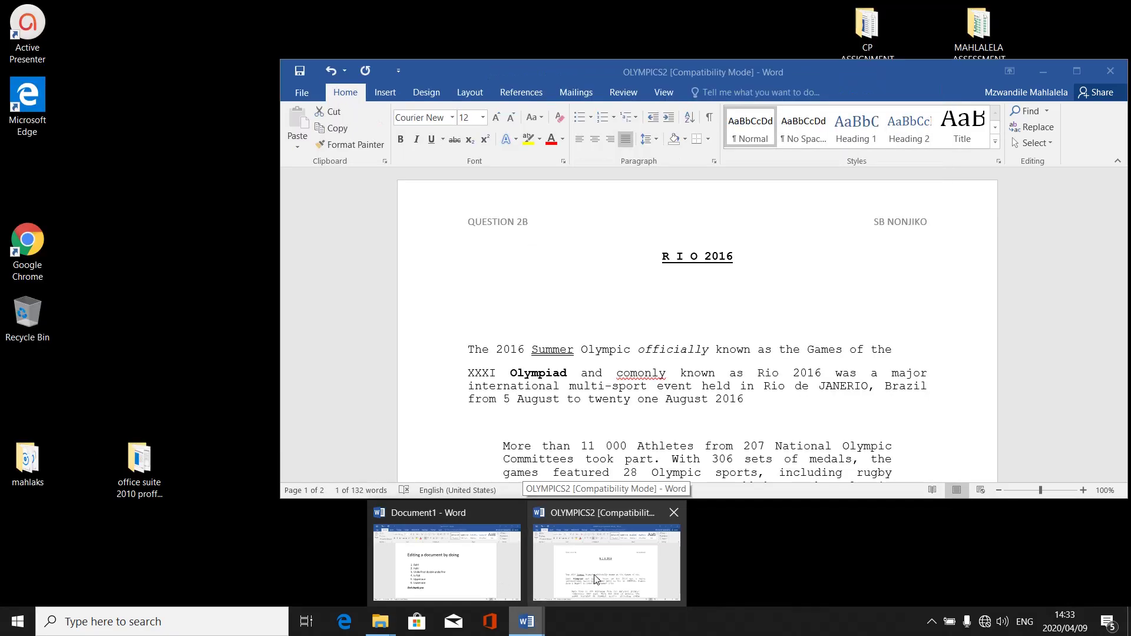
pyautogui.click(595, 578)
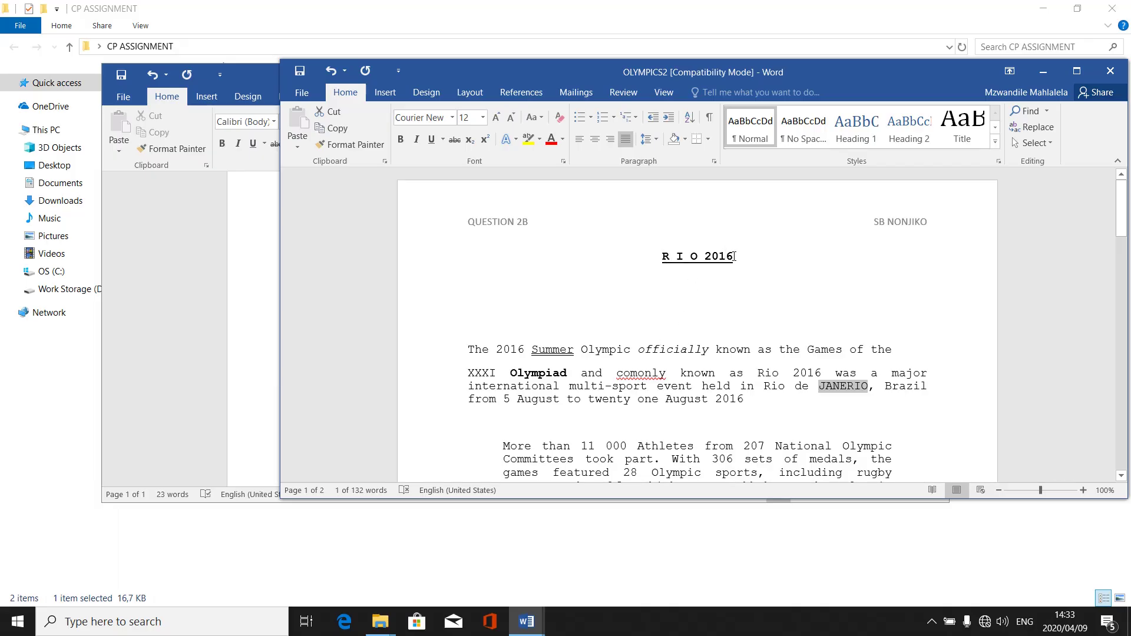
pyautogui.moveTo(735, 257); pyautogui.dragTo(667, 255)
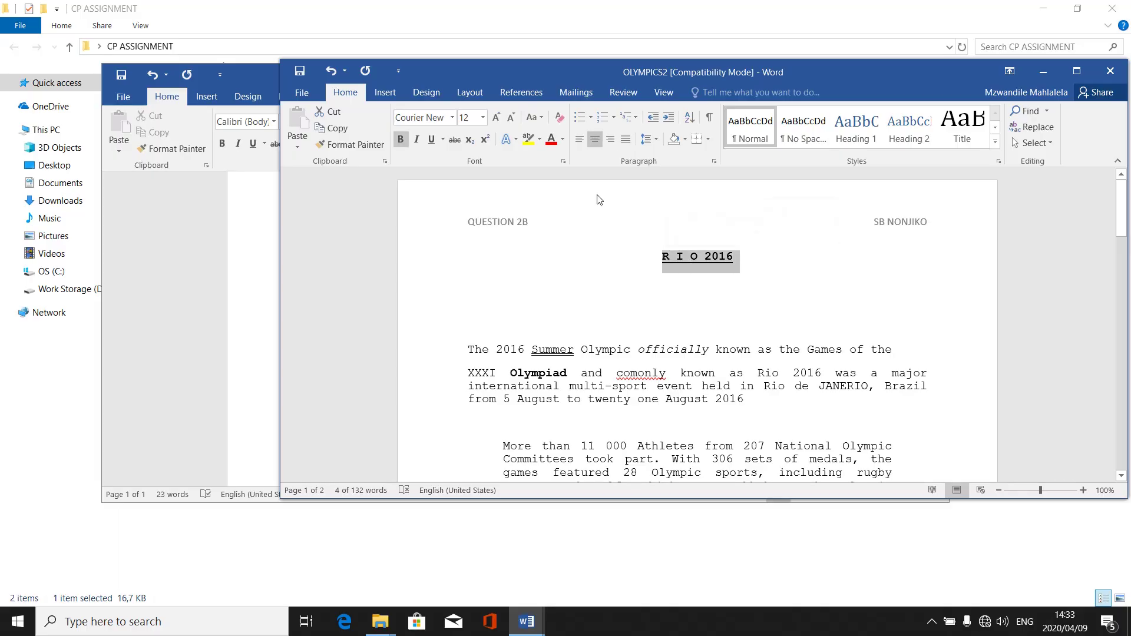
pyautogui.click(542, 117)
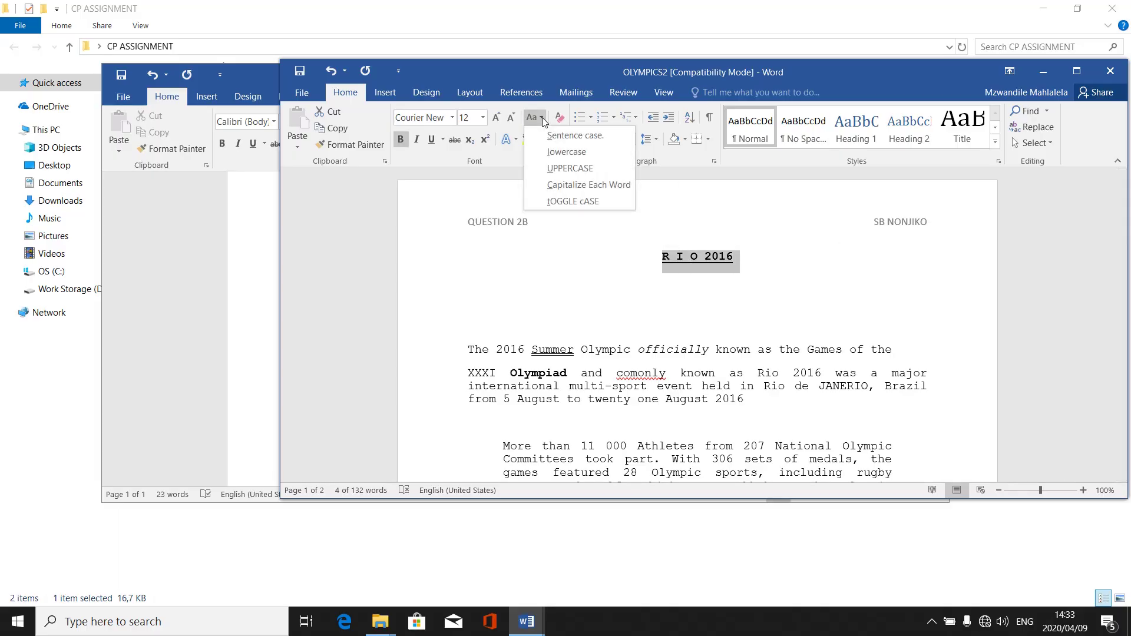
pyautogui.click(582, 148)
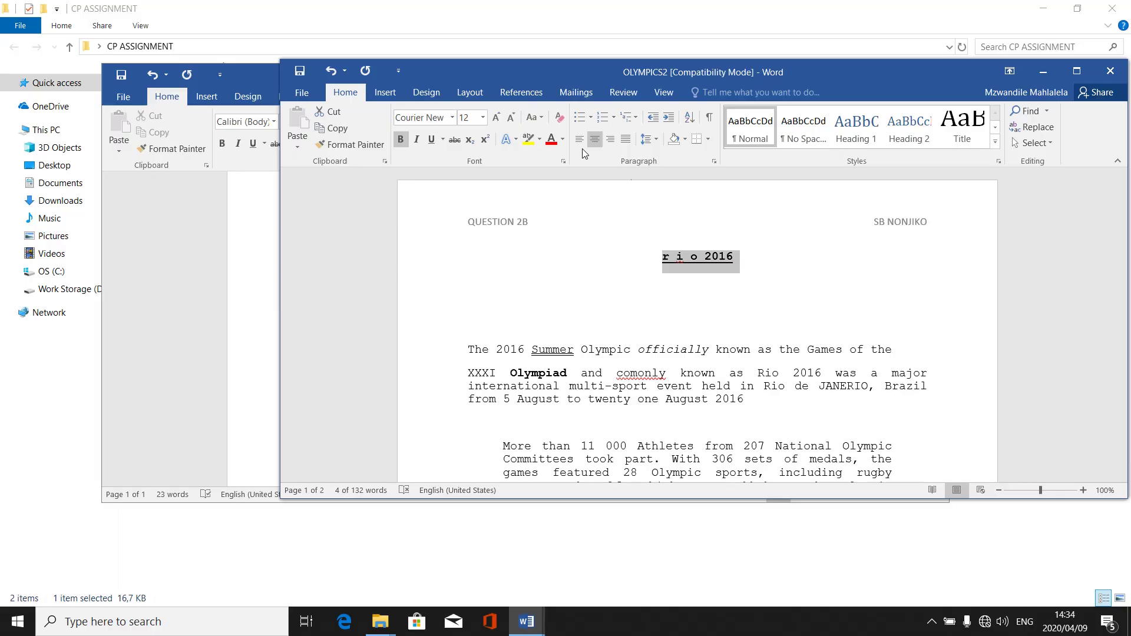
# Step: Start saving the document under a new name in Documents, creating and opening a new folder named with the user's surname
pyautogui.click(307, 97)
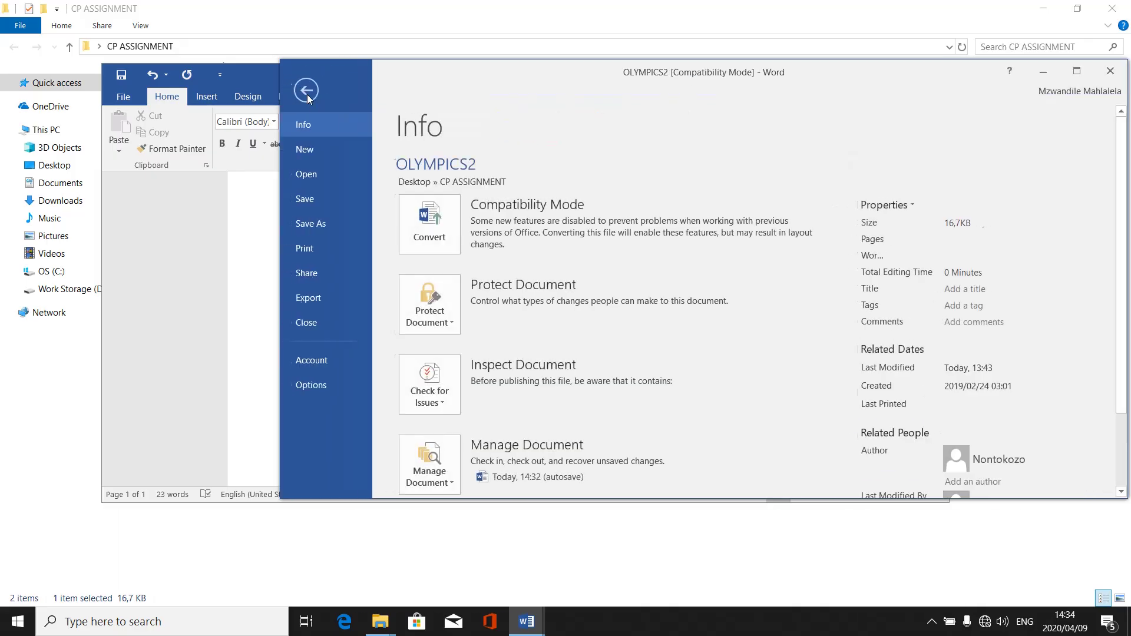
pyautogui.click(322, 226)
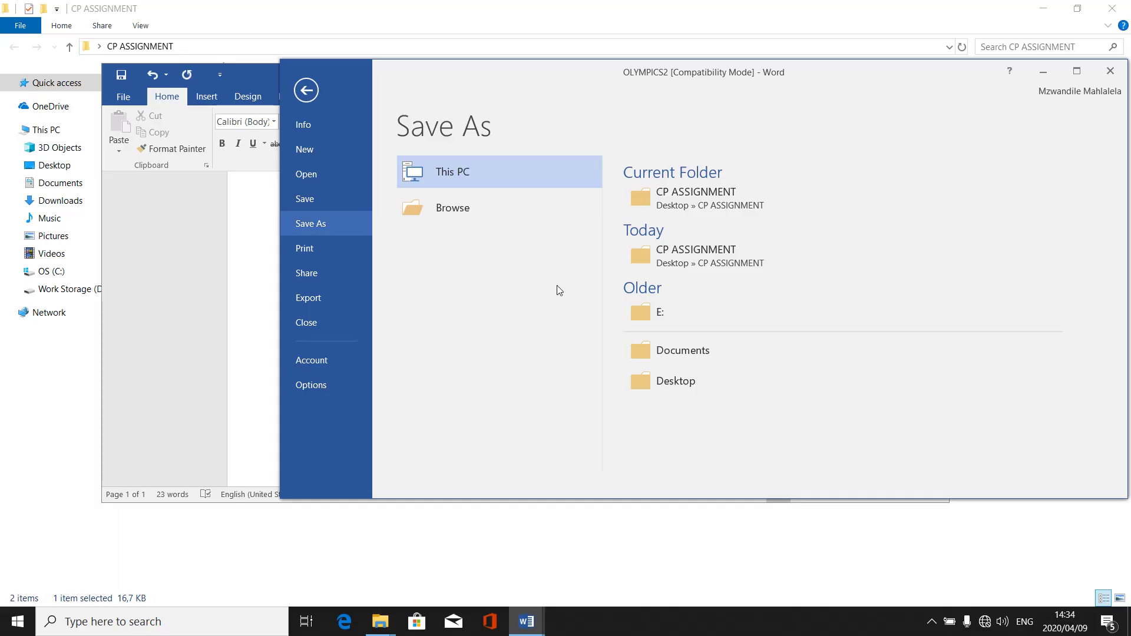
pyautogui.click(644, 348)
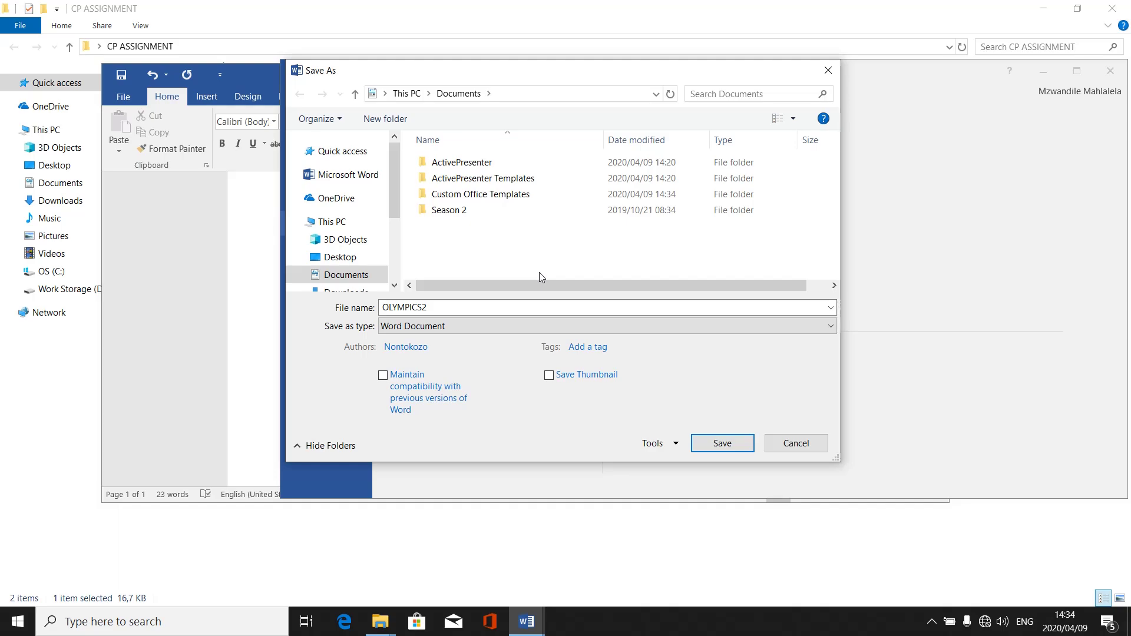
pyautogui.click(388, 119)
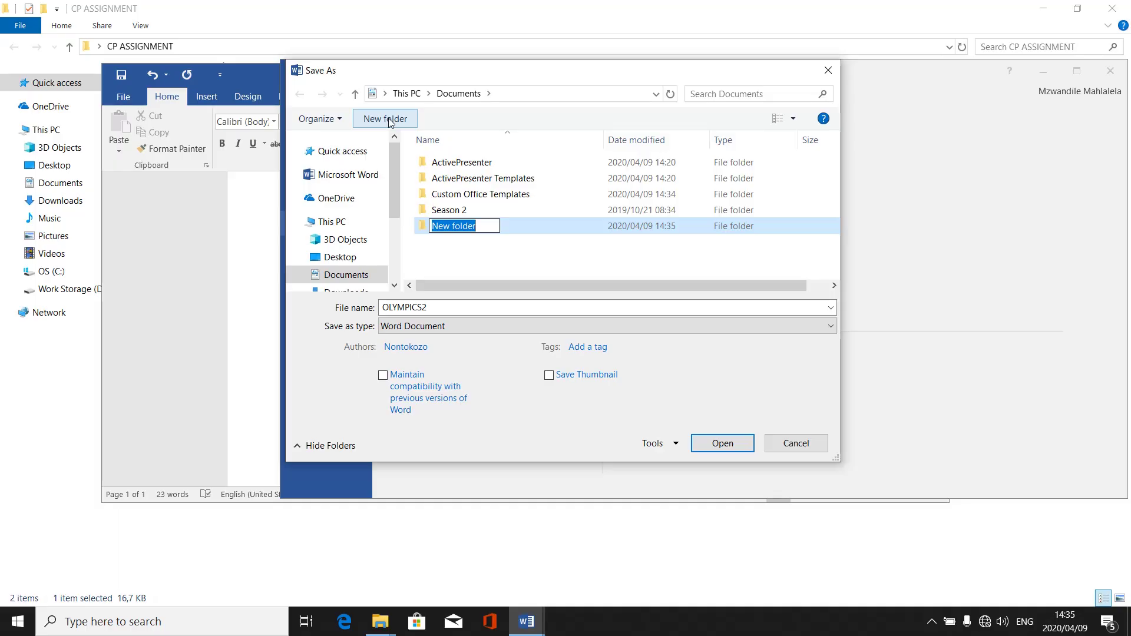
pyautogui.write('m')
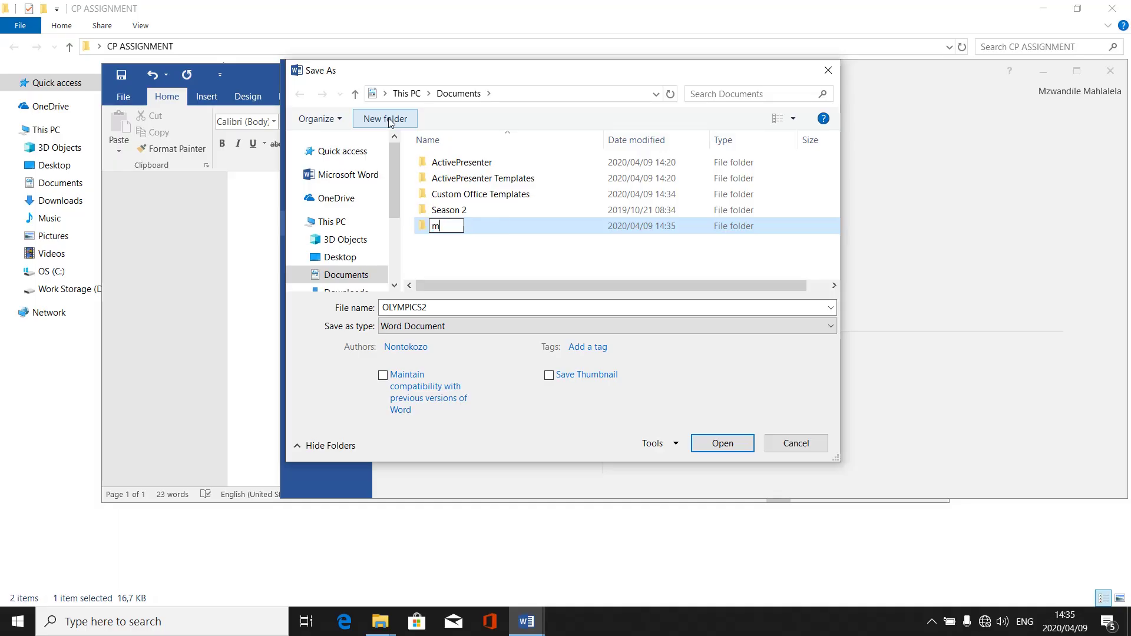
pyautogui.write('ahlalela')
pyautogui.press('Return')
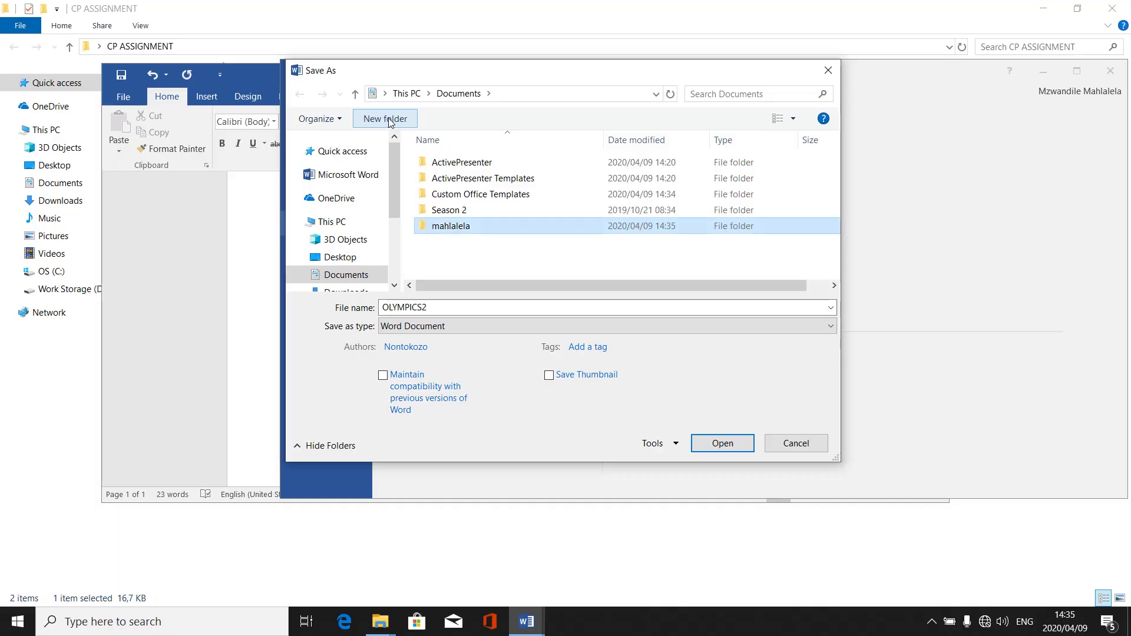
pyautogui.press('Return')
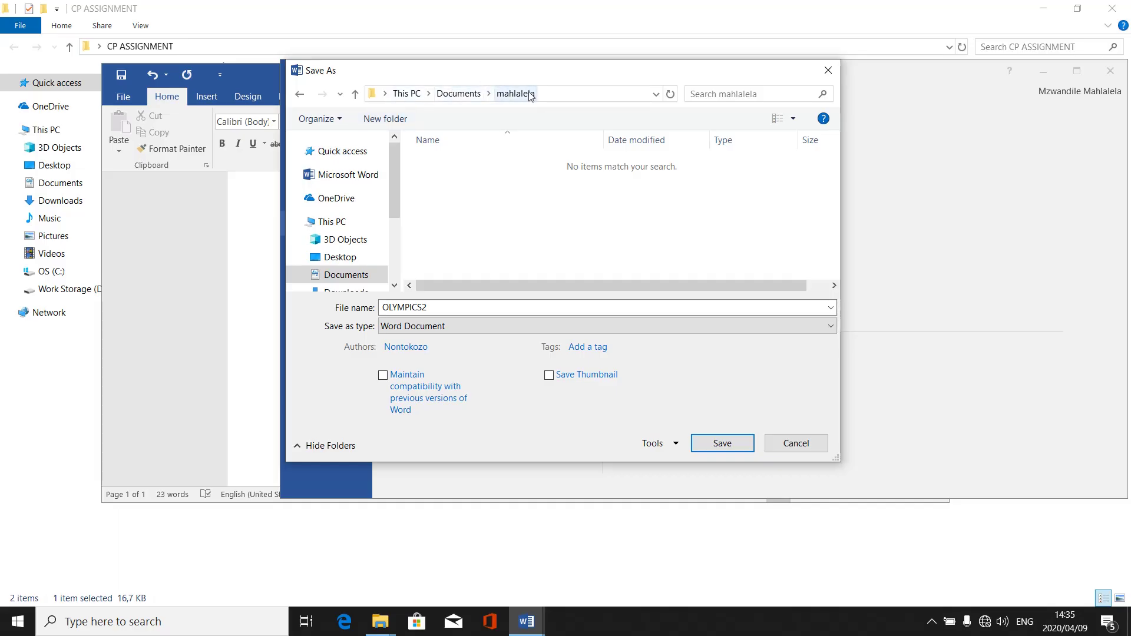
# Step: Name the file "lesson 1" and save it as a Word Document, accepting the upgrade to the newest file format
pyautogui.doubleClick(464, 309)
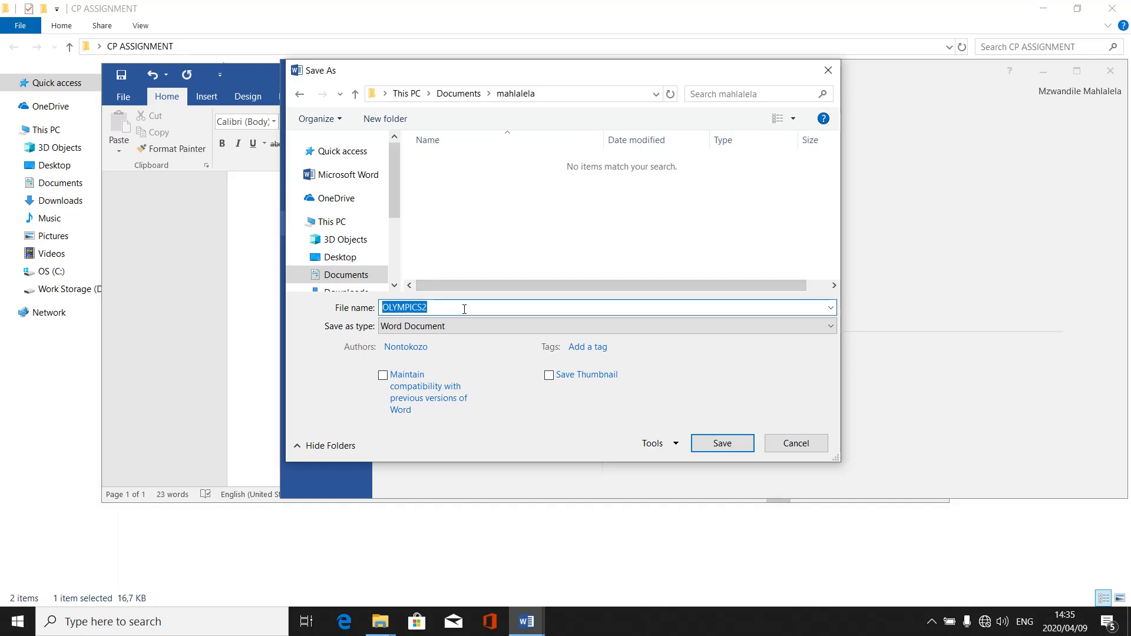
pyautogui.write('lesspo')
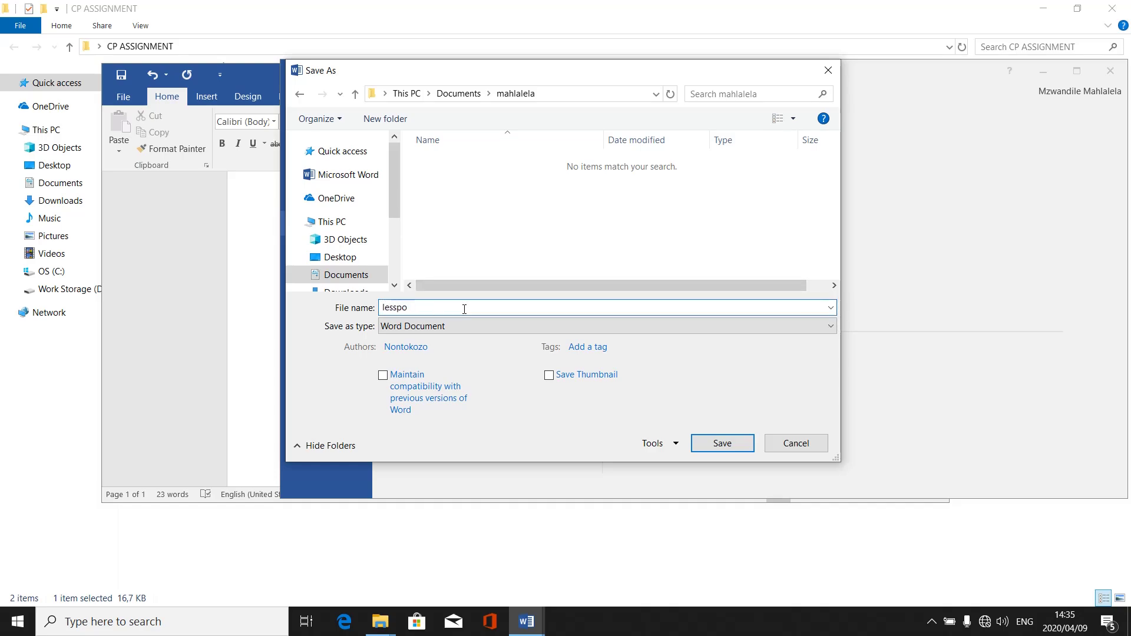
pyautogui.press('BackSpace')
pyautogui.press('BackSpace')
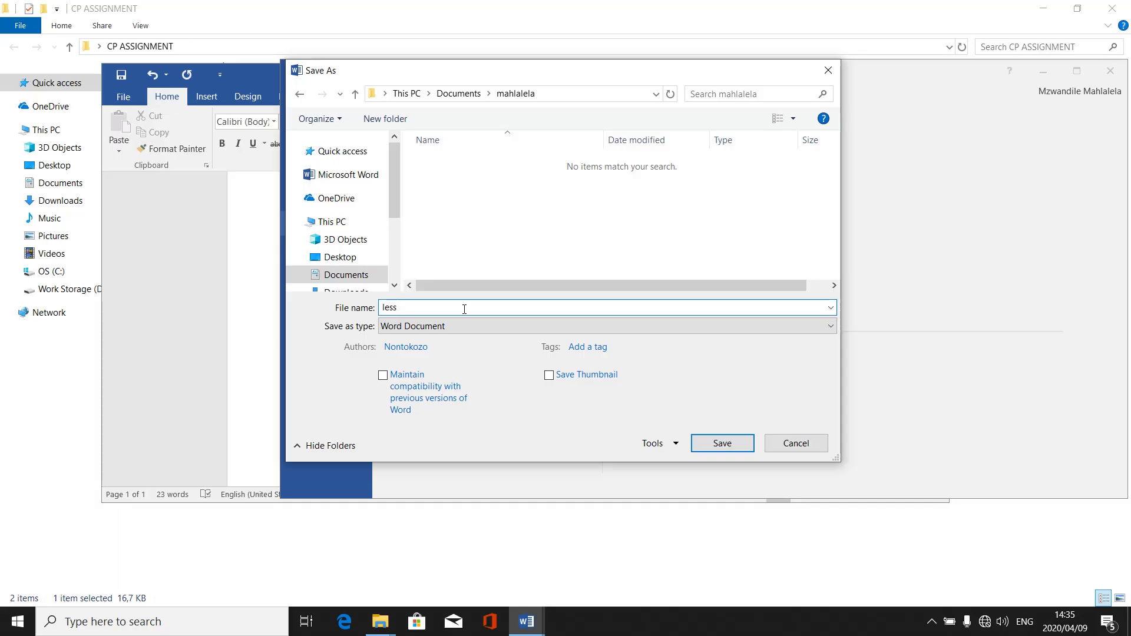
pyautogui.write('on')
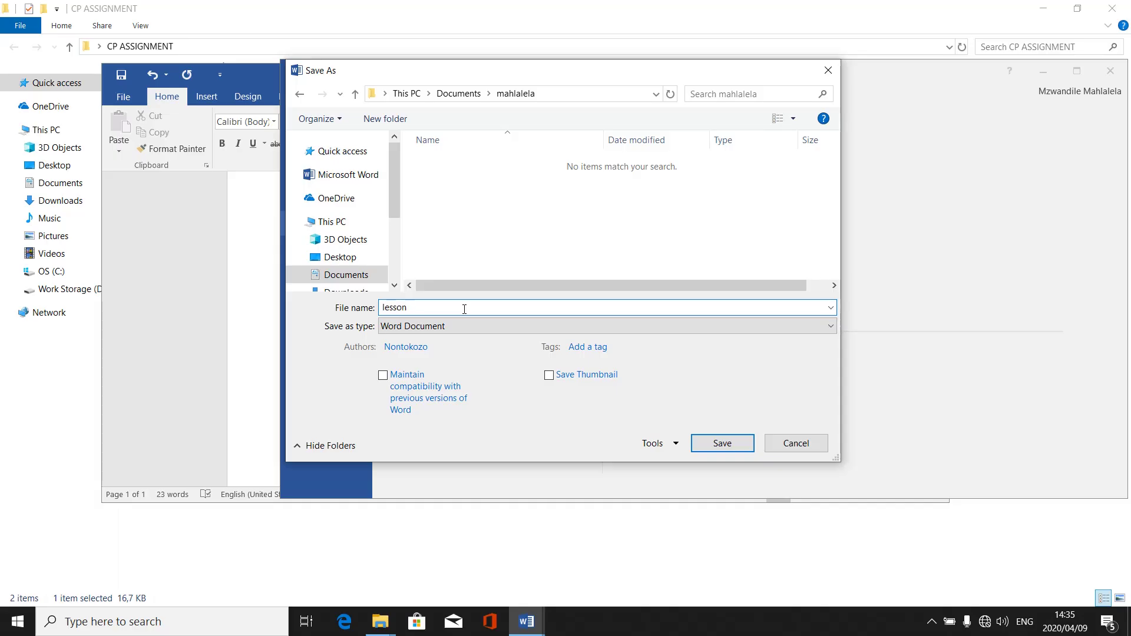
pyautogui.write(' 1')
pyautogui.click(714, 445)
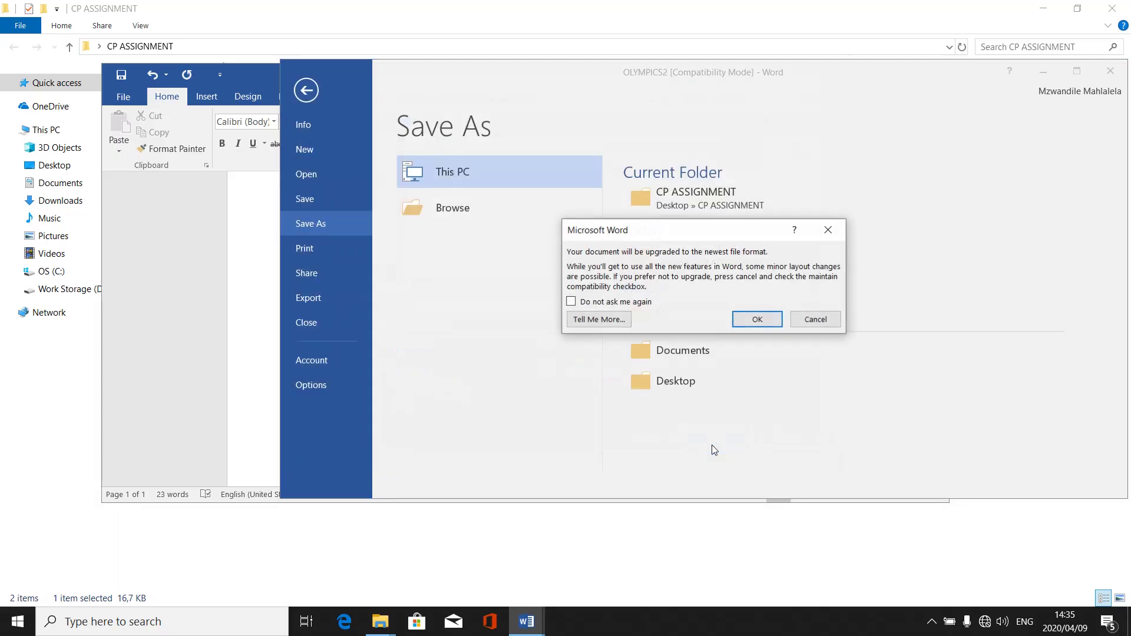
pyautogui.click(756, 318)
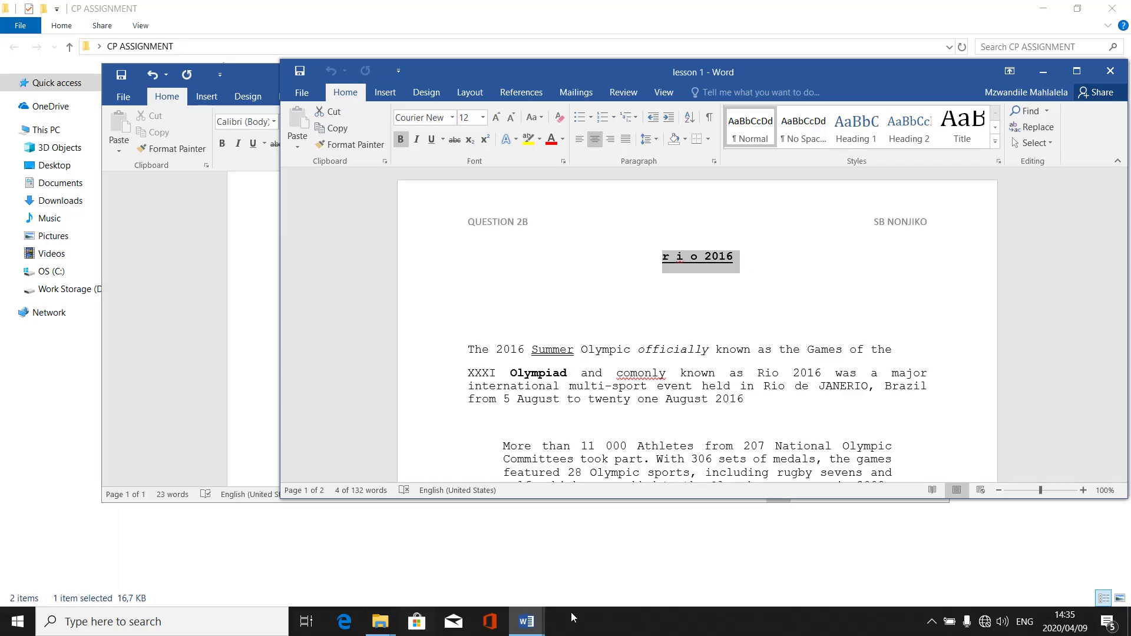
pyautogui.click(968, 626)
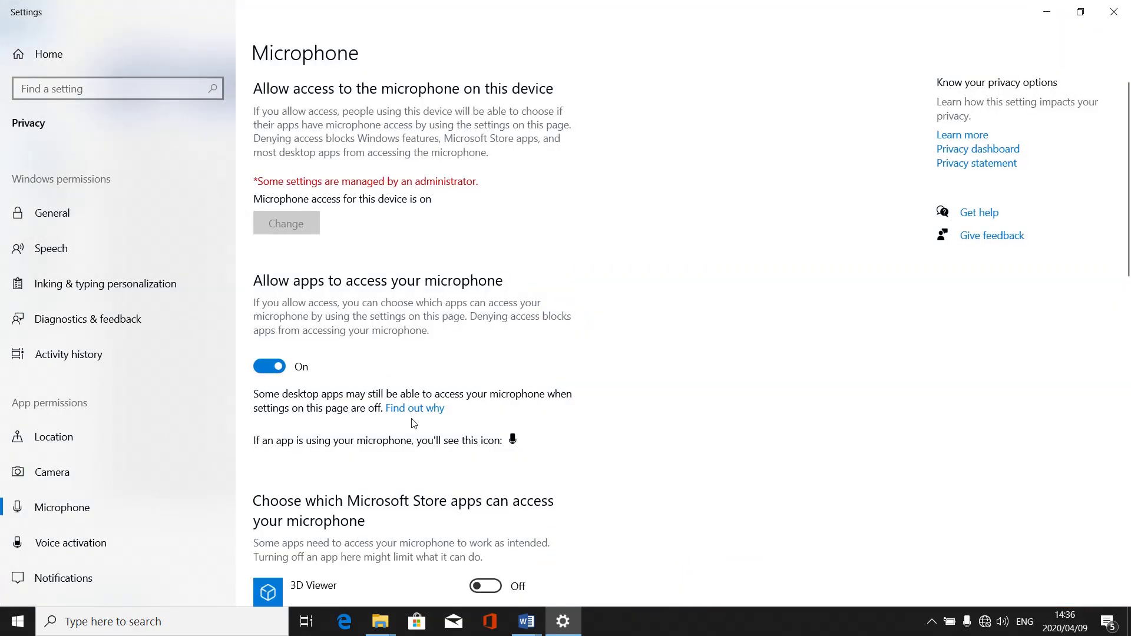
pyautogui.click(933, 628)
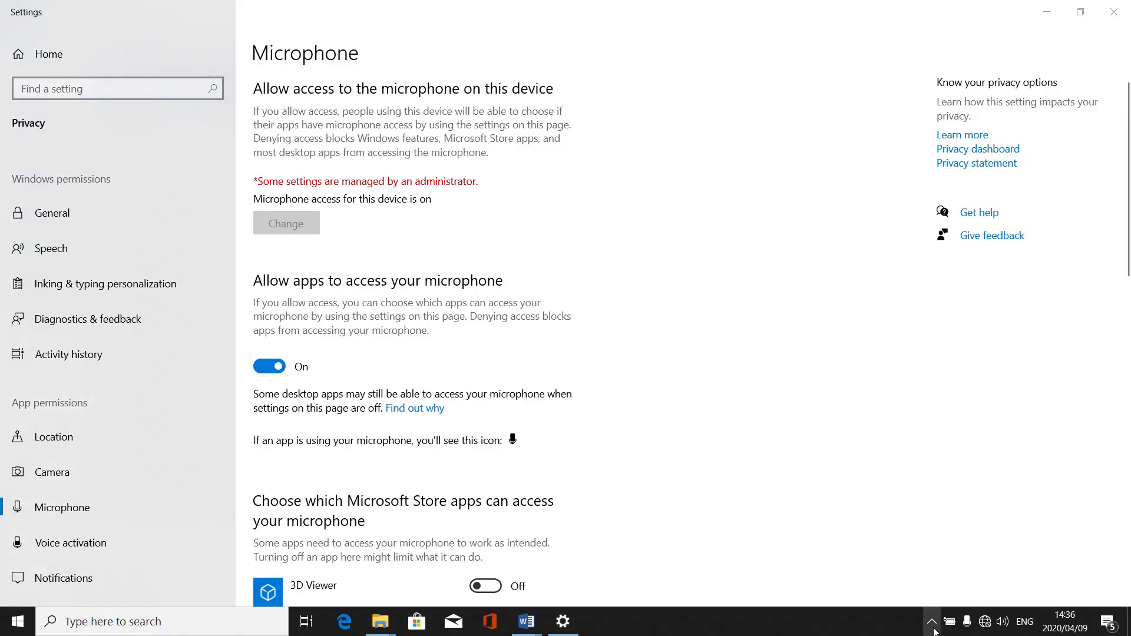
pyautogui.click(957, 600)
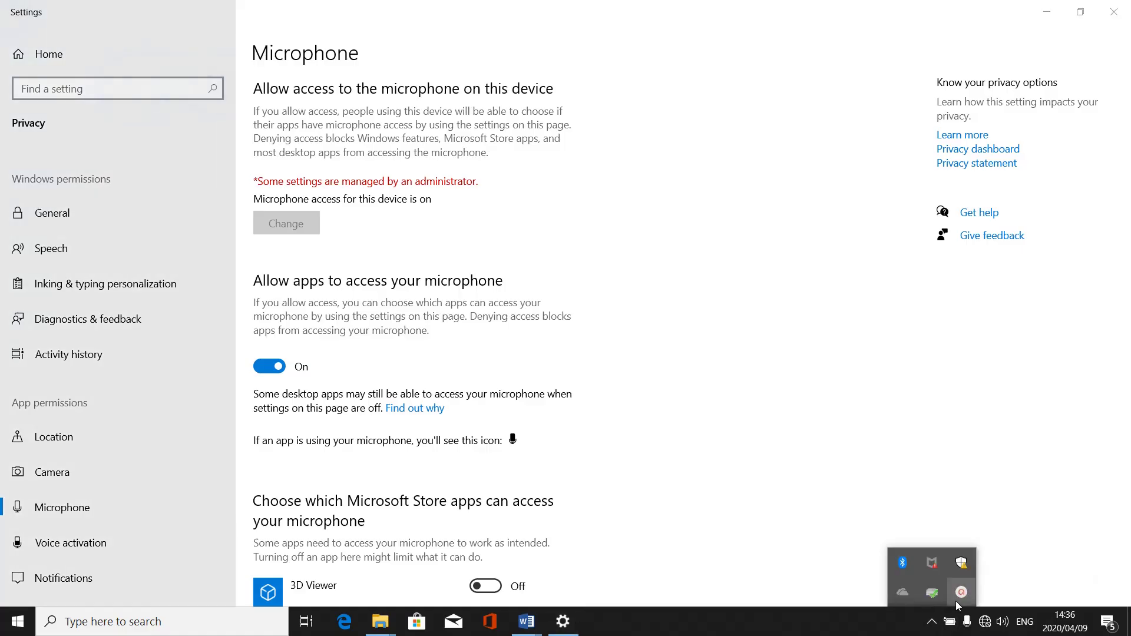